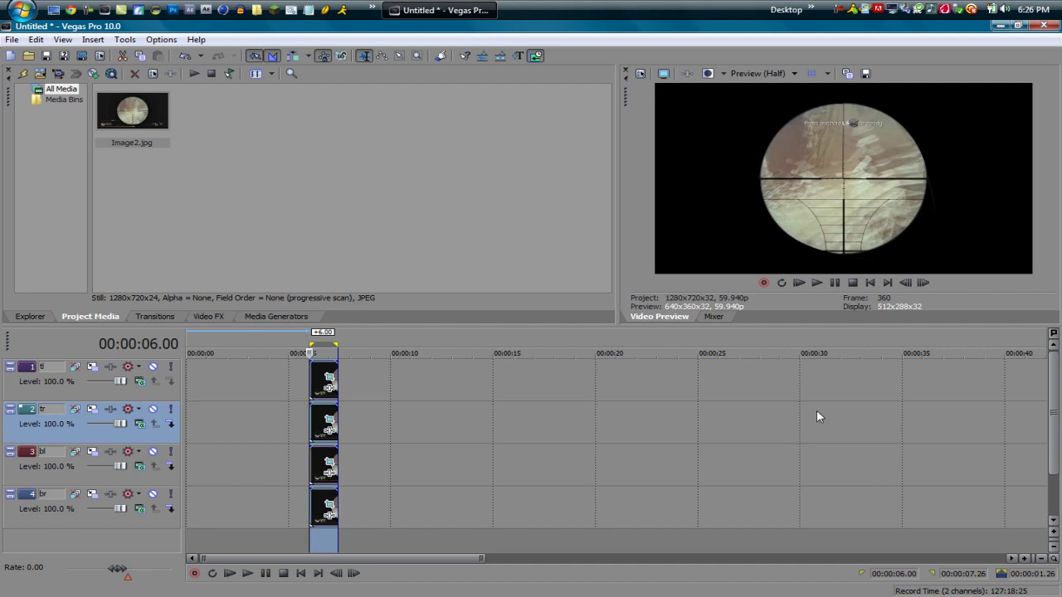
- Play back the four stacked example clips from the 6-second mark to preview the split scope effect
scroll(628, 461, up, 4)
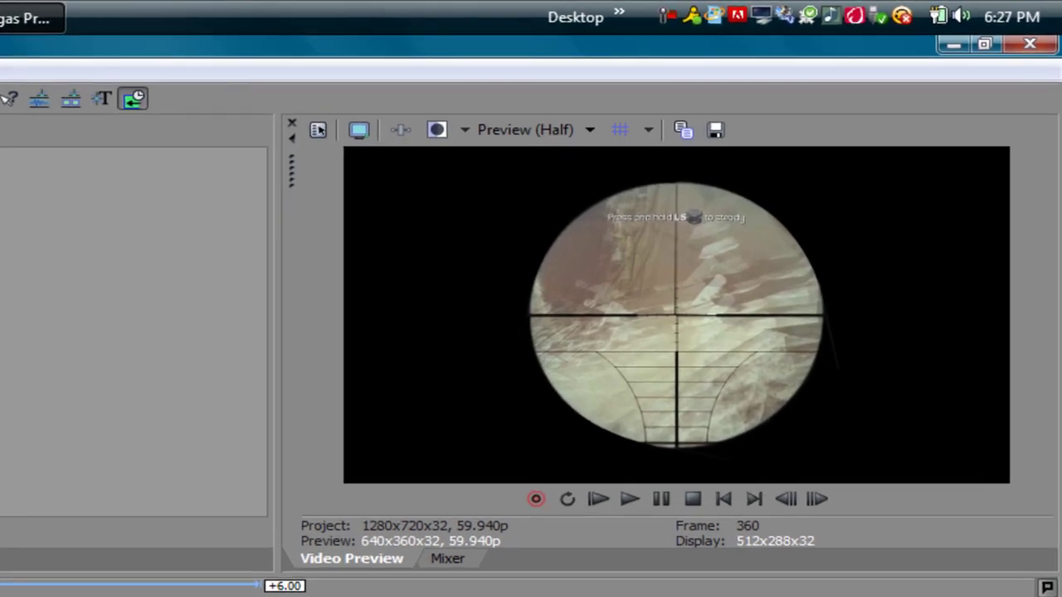
key(space)
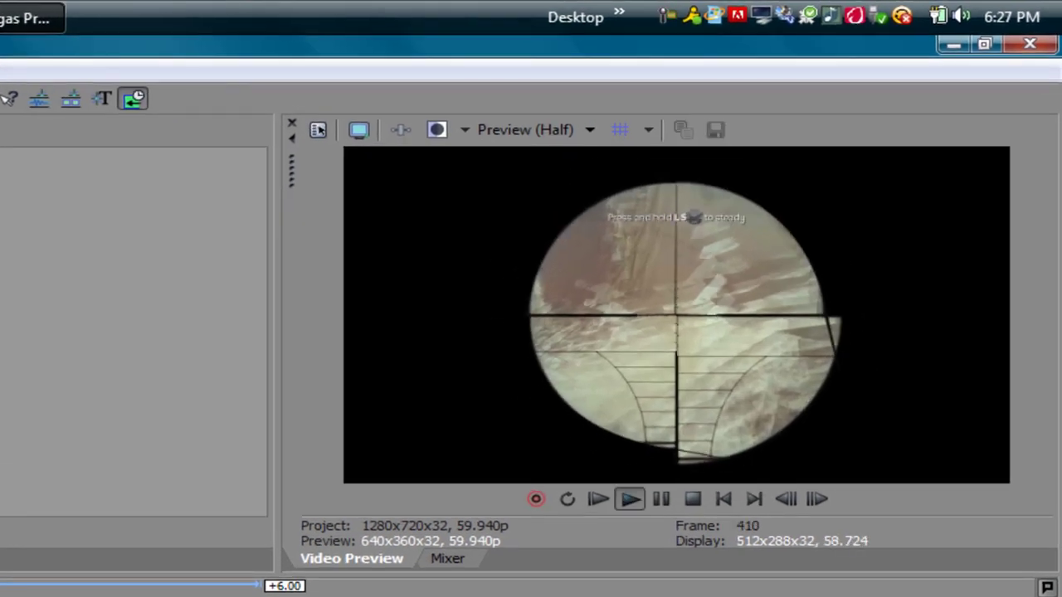
key(Return)
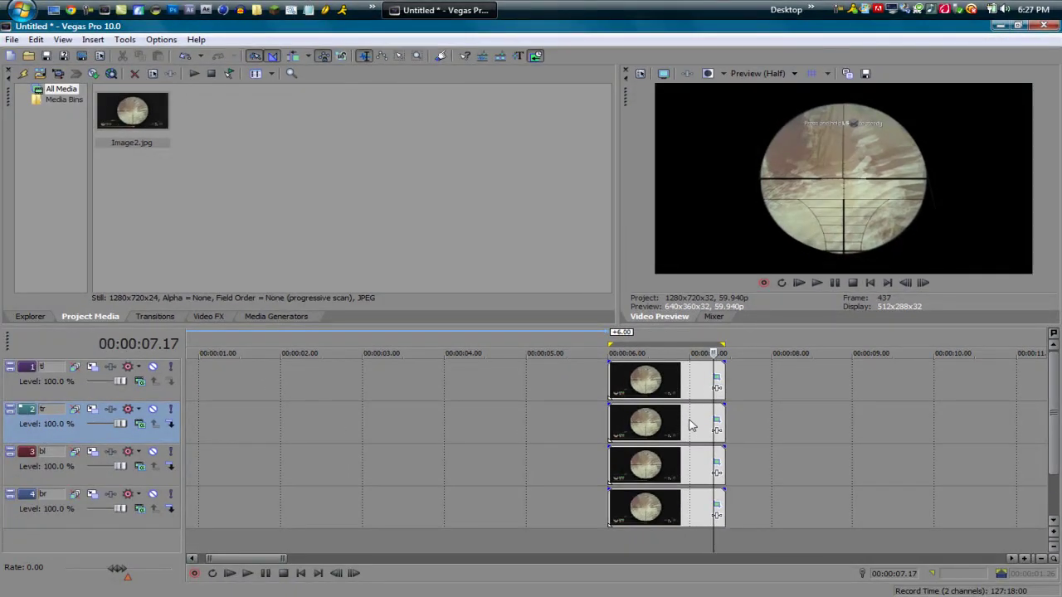
scroll(690, 428, down, 2)
- Add Image2.jpg on a new track below the four example clips and trim it to end where they end
click(301, 573)
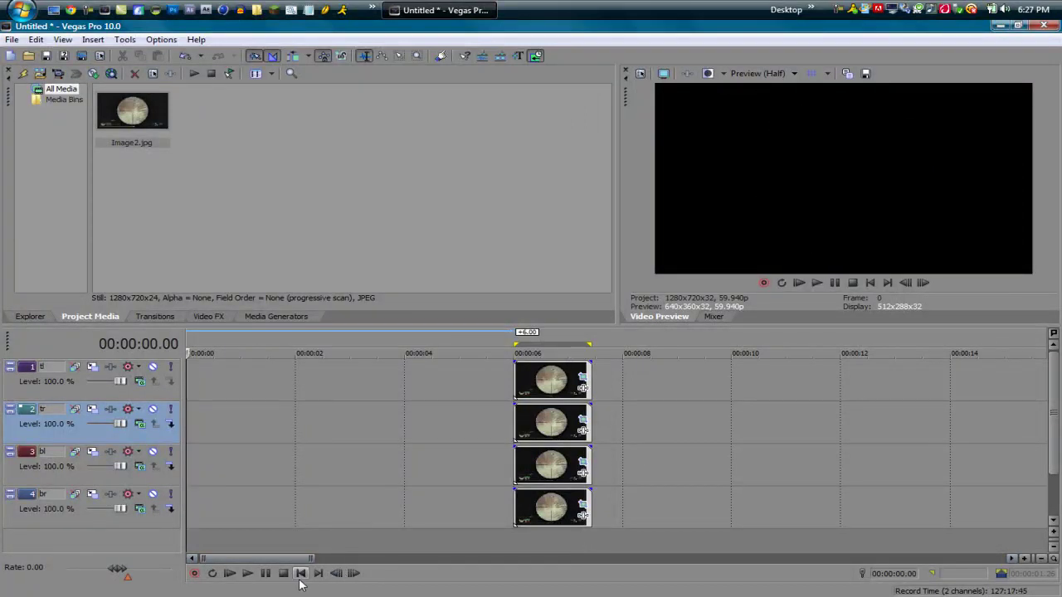
drag(151, 132, 607, 394)
drag(694, 383, 612, 537)
click(594, 504)
key(s)
click(616, 504)
key(Delete)
- Move the trimmed clip to the project start on track tl and delete the empty fifth track
scroll(616, 503, down, 2)
scroll(418, 494, up, 1)
drag(370, 515, 200, 382)
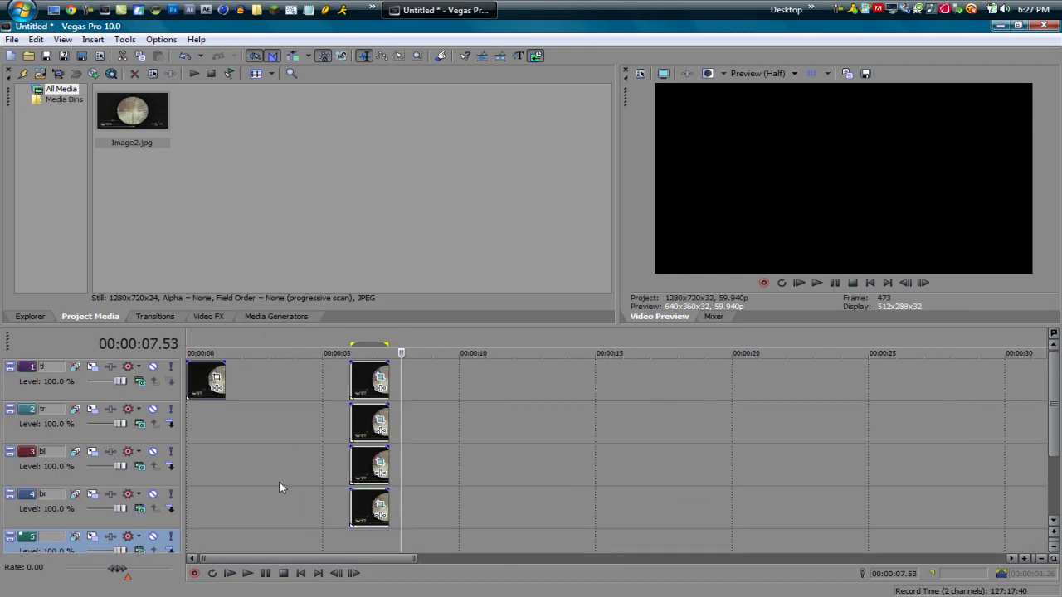
key(Delete)
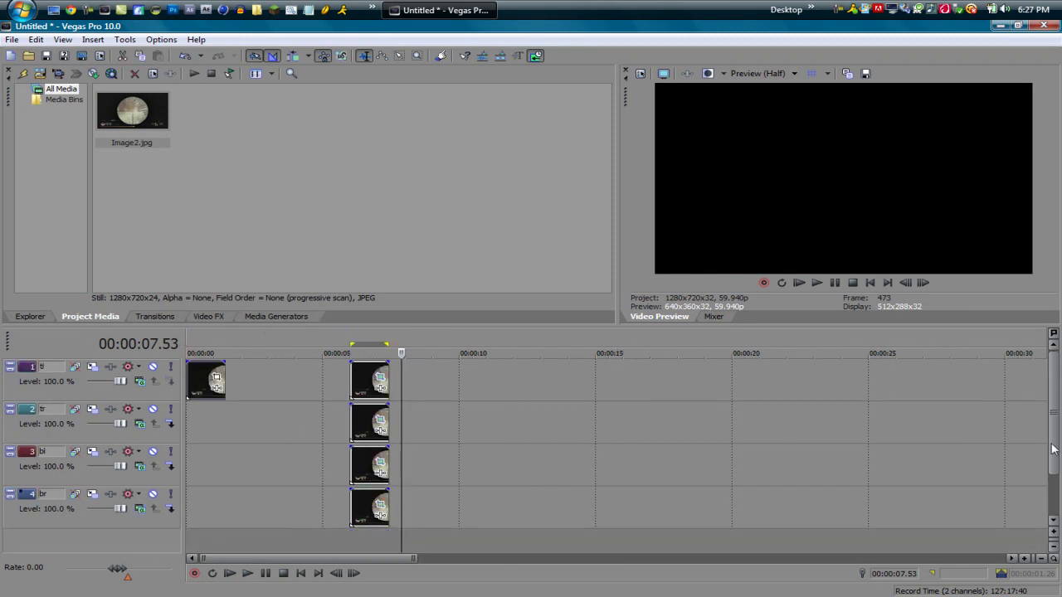
click(198, 390)
scroll(229, 408, up, 10)
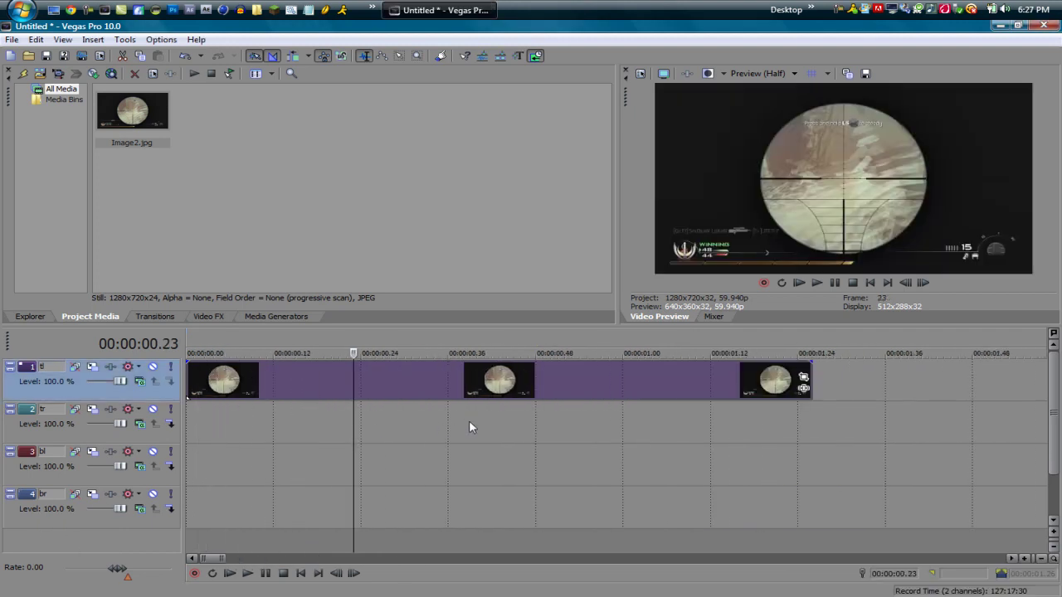
click(811, 410)
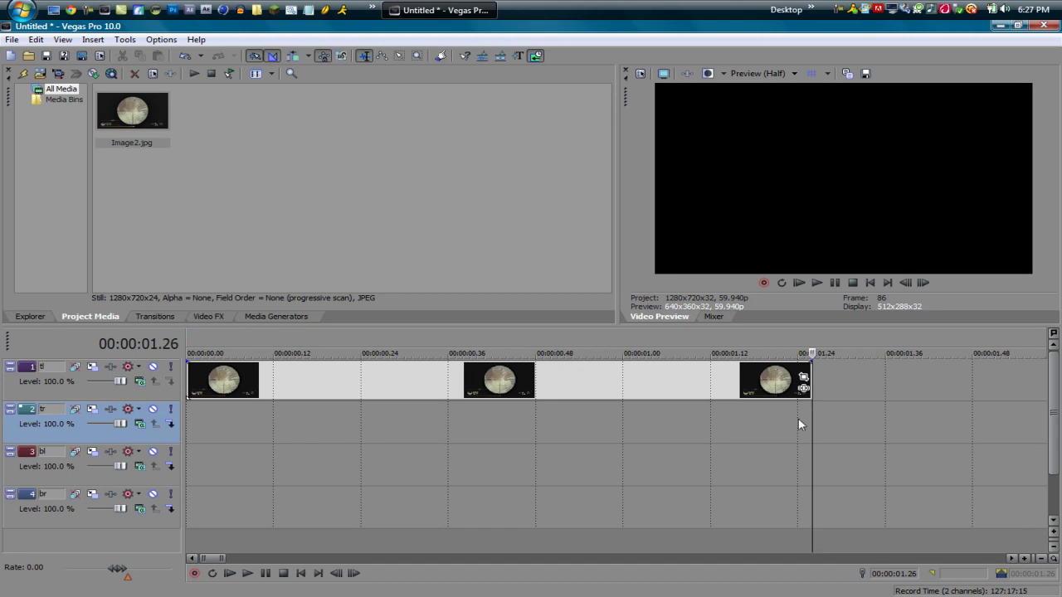
scroll(522, 512, down, 4)
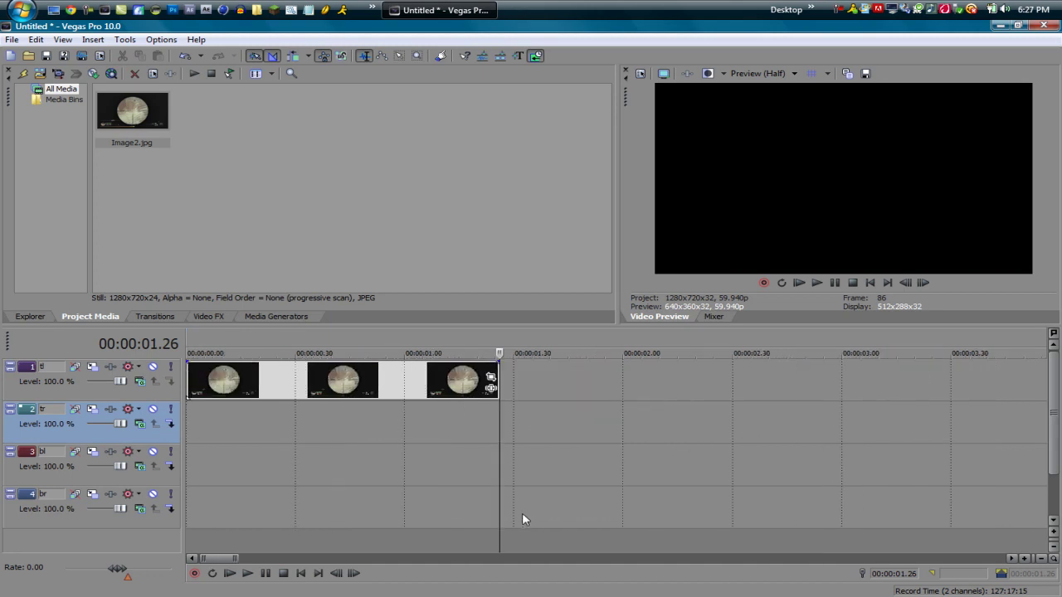
scroll(352, 521, down, 2)
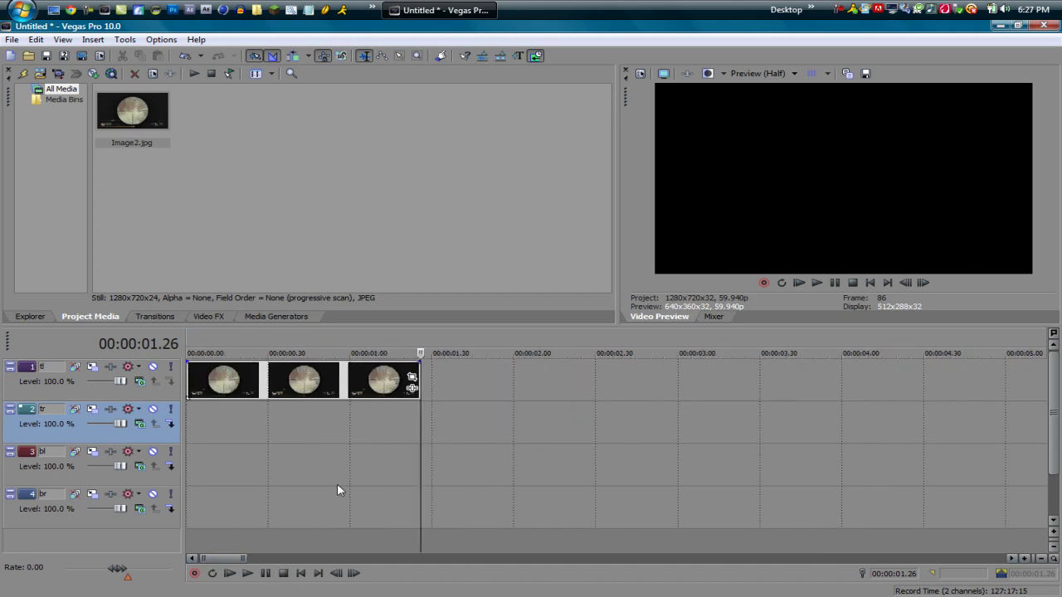
scroll(316, 452, down, 3)
- Copy the first clip on track tl to the project start on tracks tr and bl
click(259, 392)
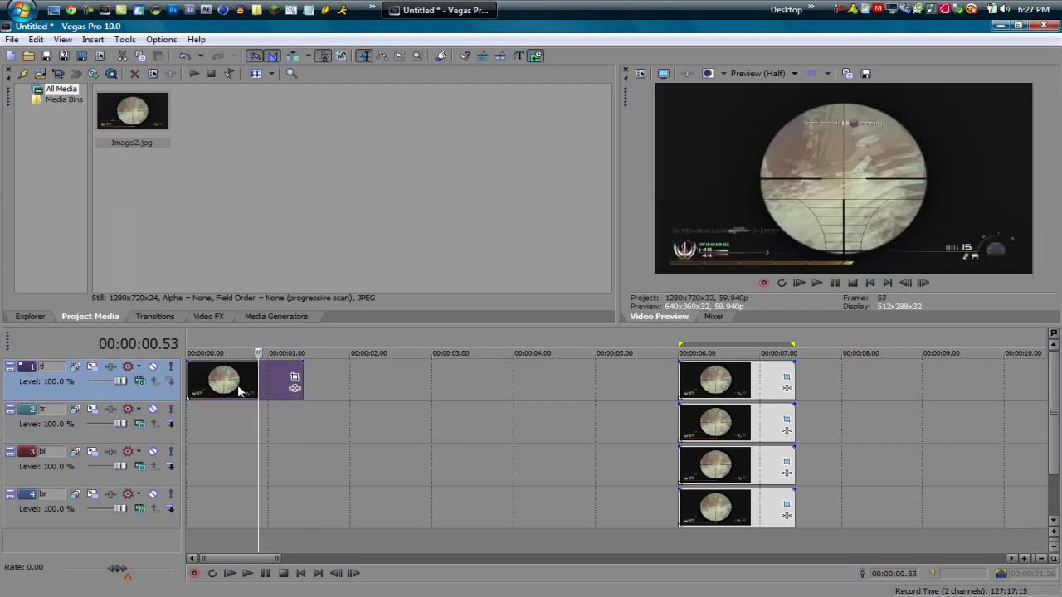
click(218, 427)
click(301, 573)
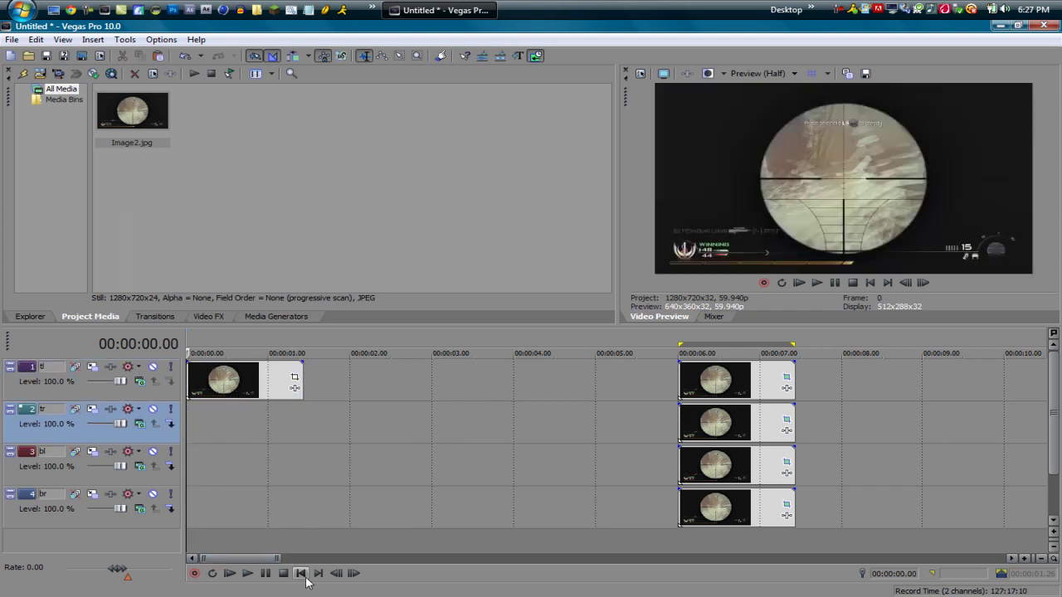
key(ctrl+v)
click(192, 479)
key(ctrl+v)
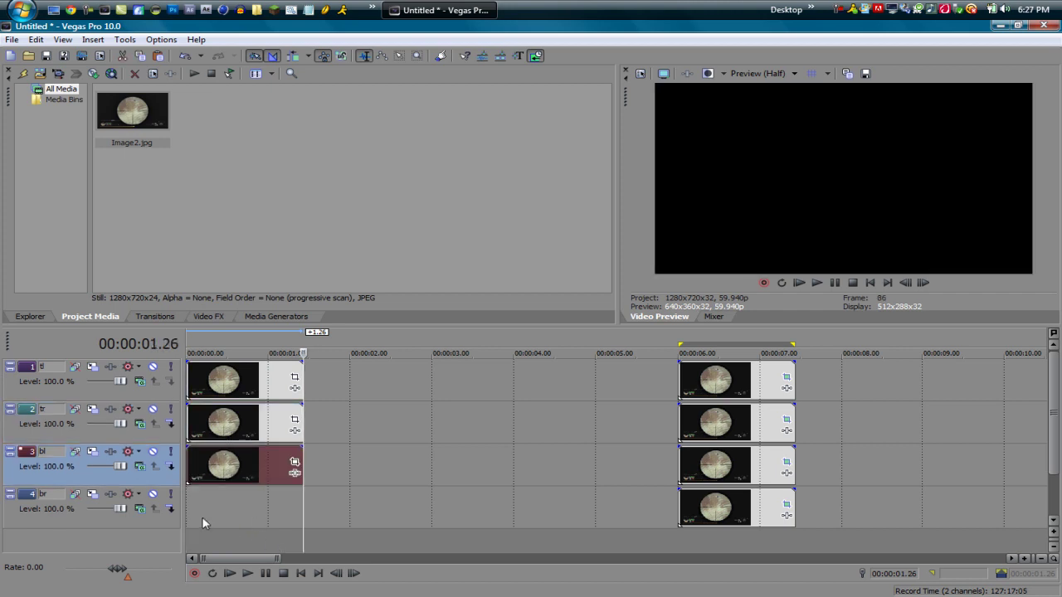
- Copy the same clip to the project start on track br, keeping the track headers shown beside the timeline
click(182, 509)
double_click(182, 510)
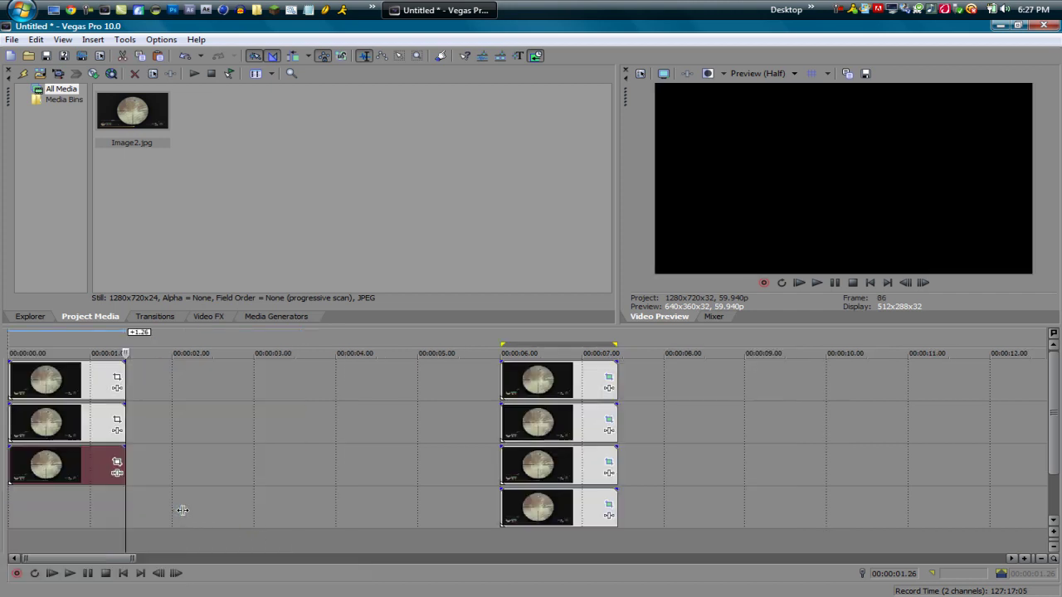
click(123, 573)
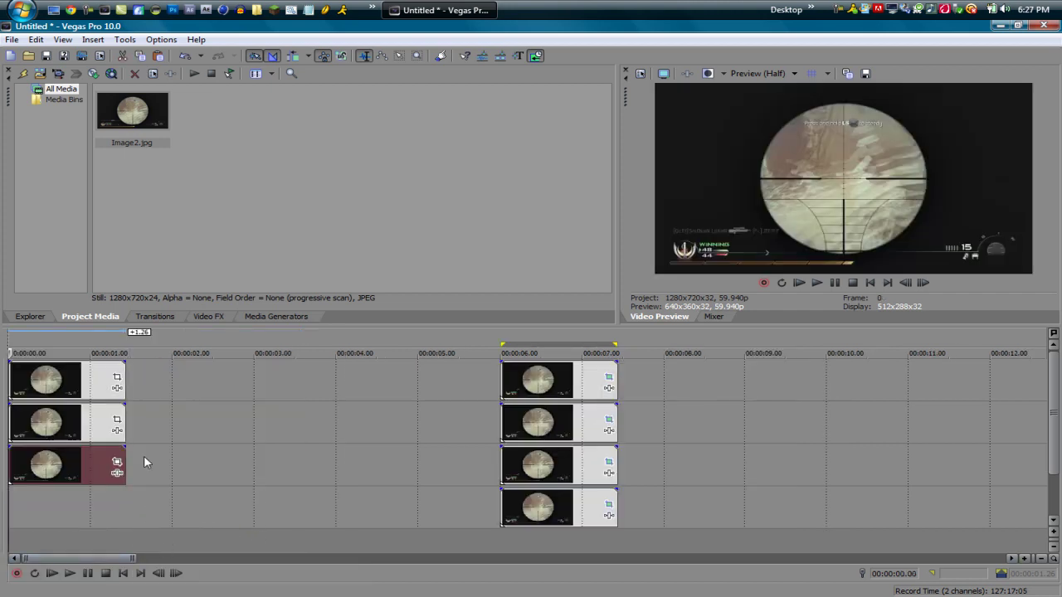
double_click(5, 341)
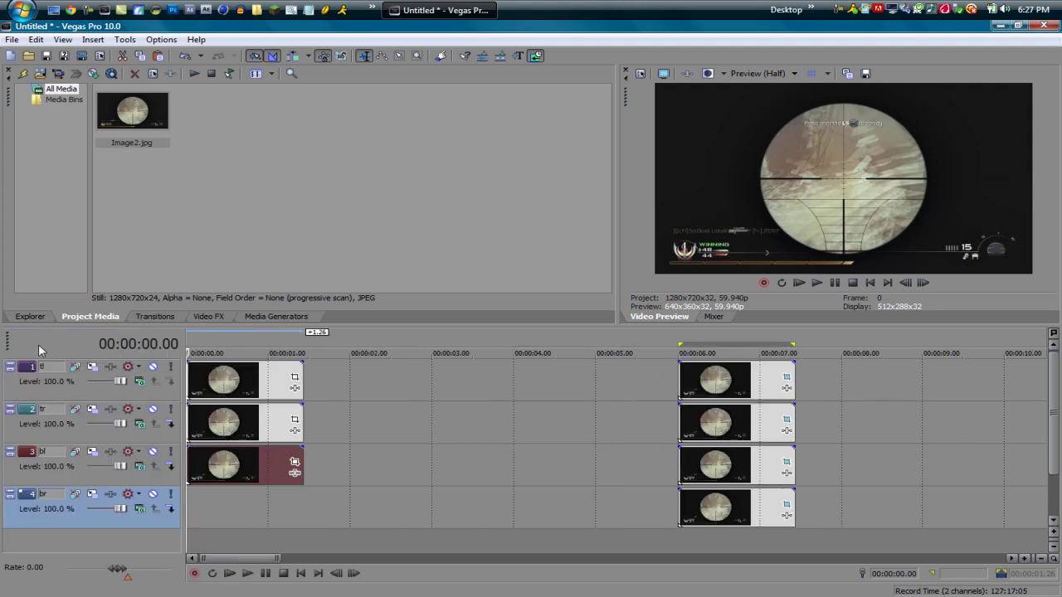
double_click(188, 340)
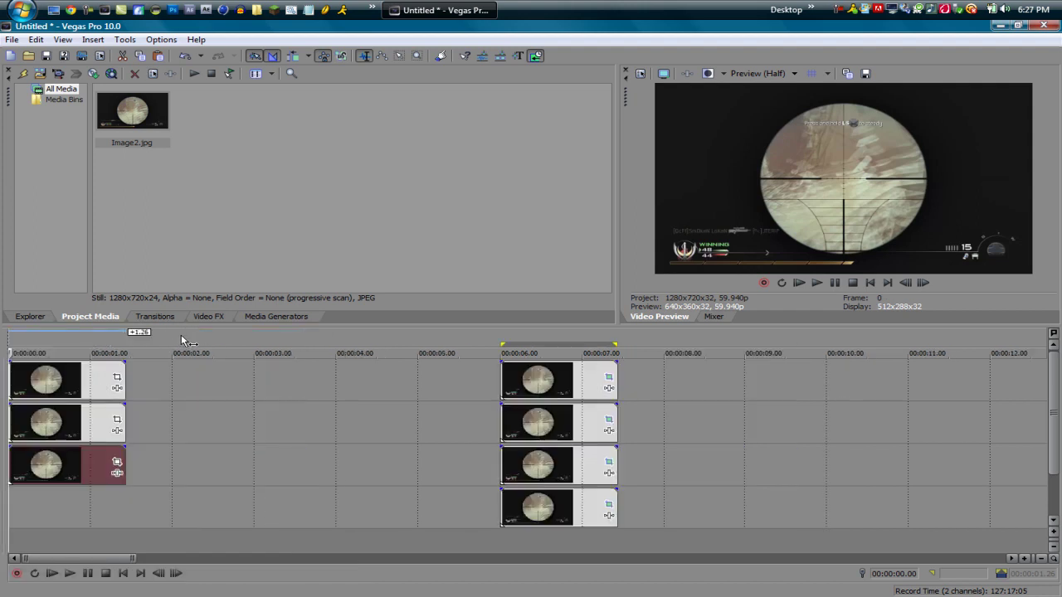
double_click(6, 341)
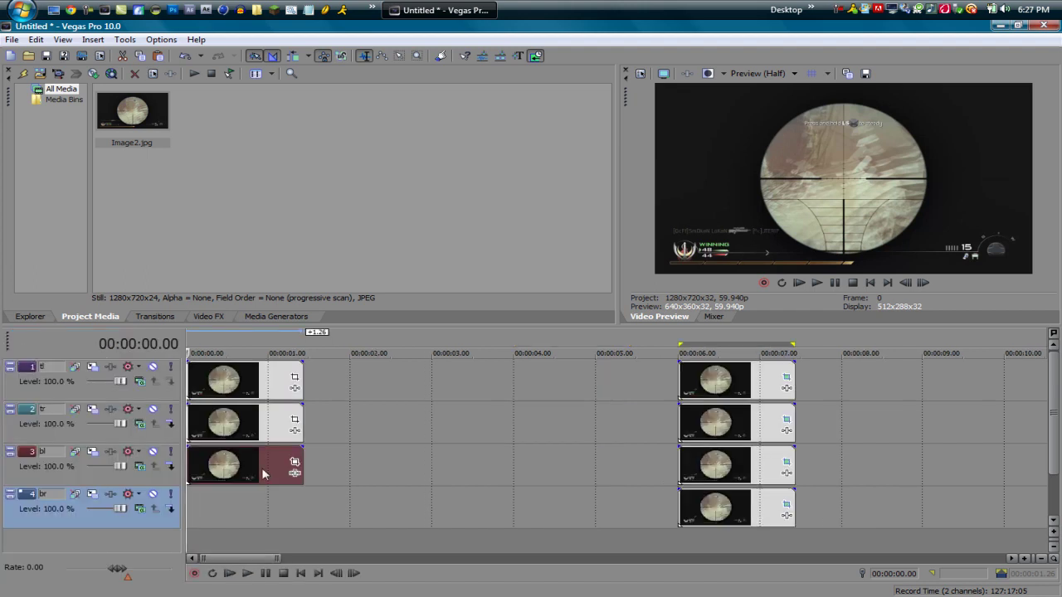
key(ctrl+c)
key(ctrl+v)
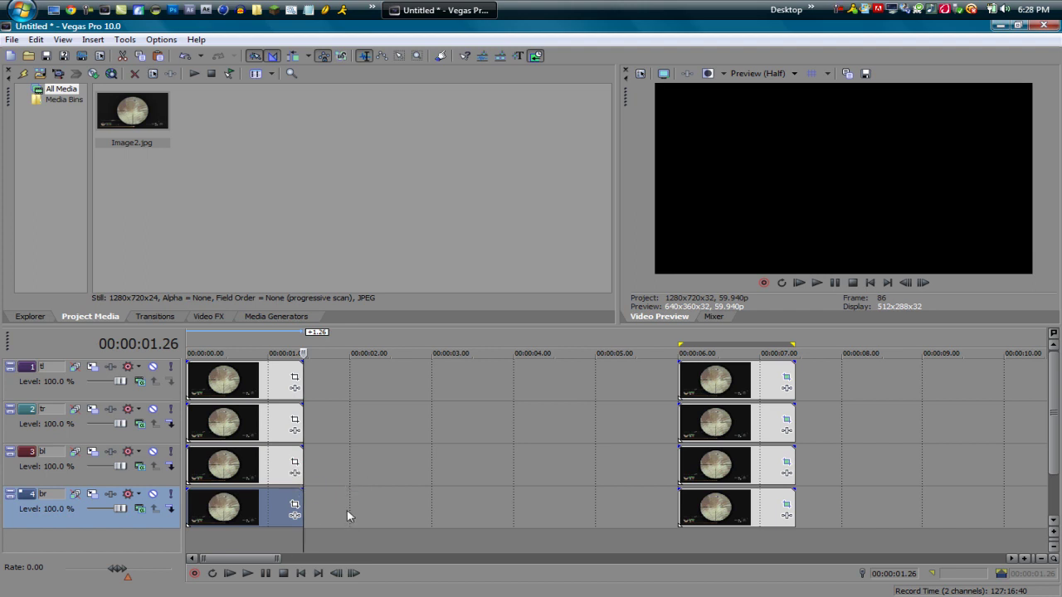
- Open Event Pan/Crop for the first clip on track br at the project start and enable its mask with the anchor creation tool
key(ctrl+Home)
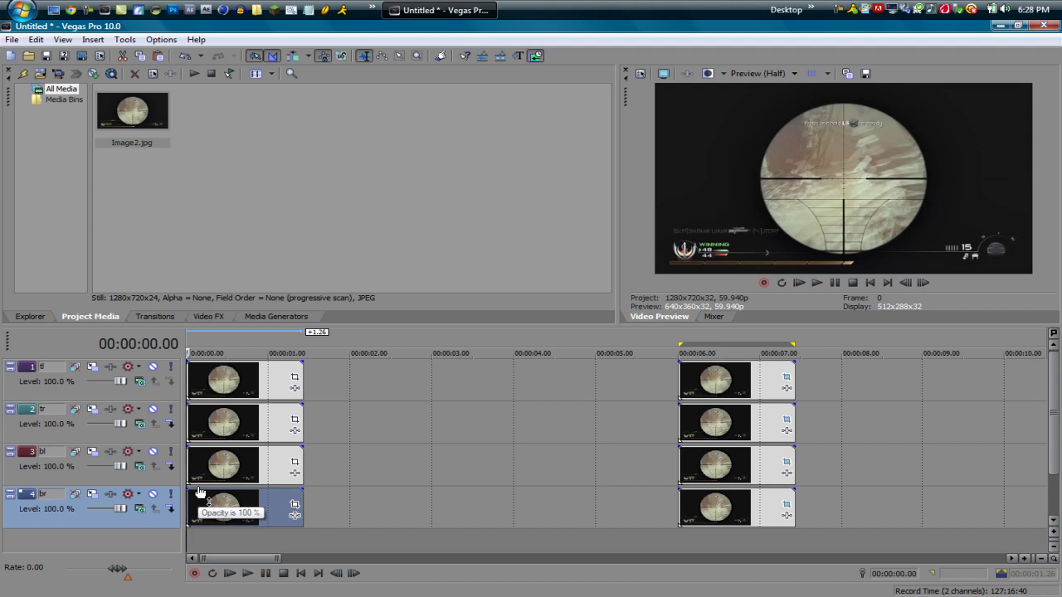
click(294, 505)
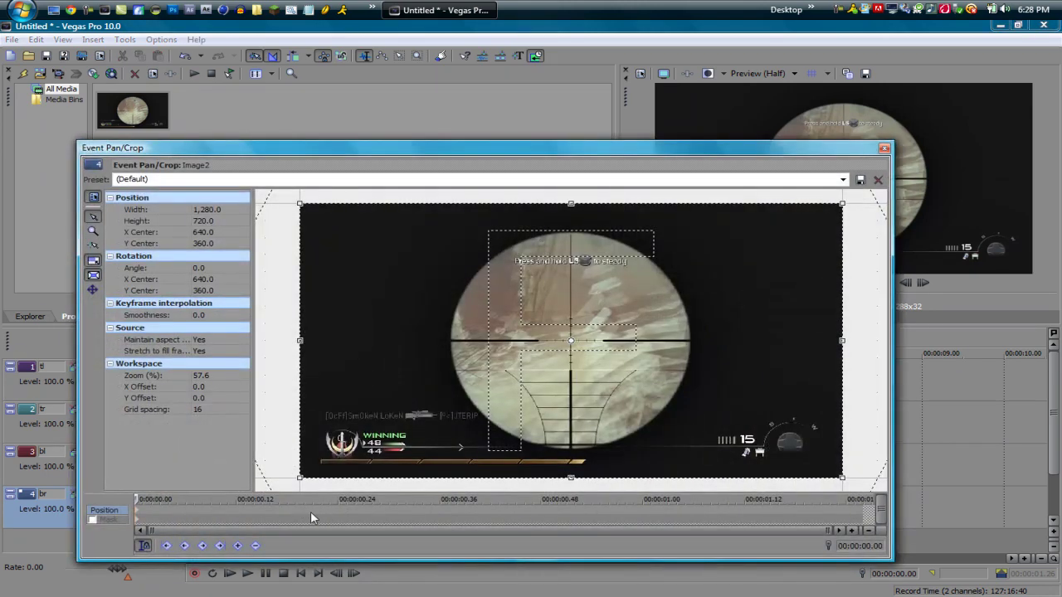
click(112, 520)
click(92, 521)
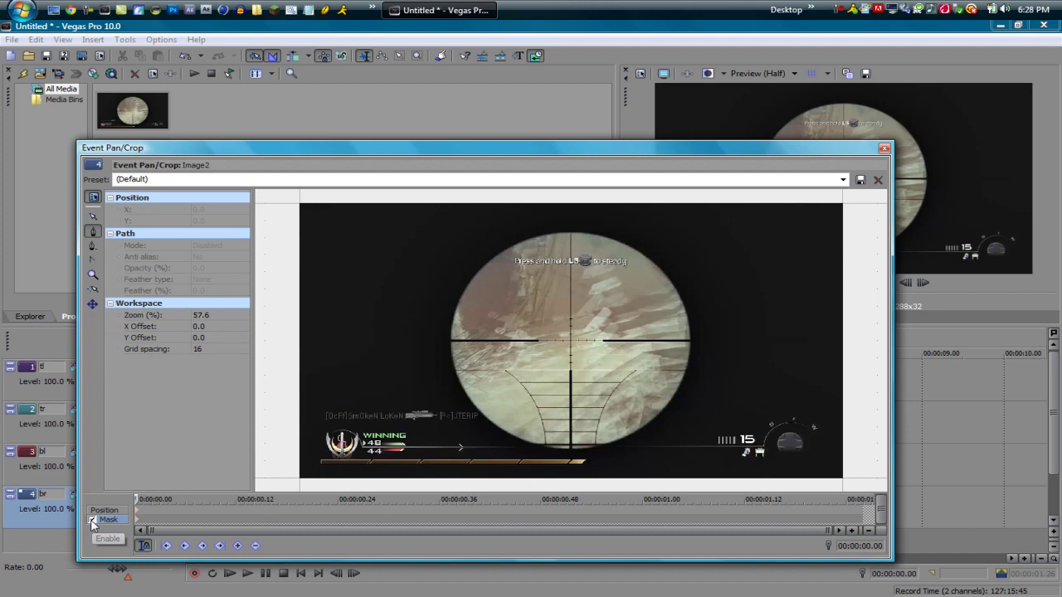
click(93, 233)
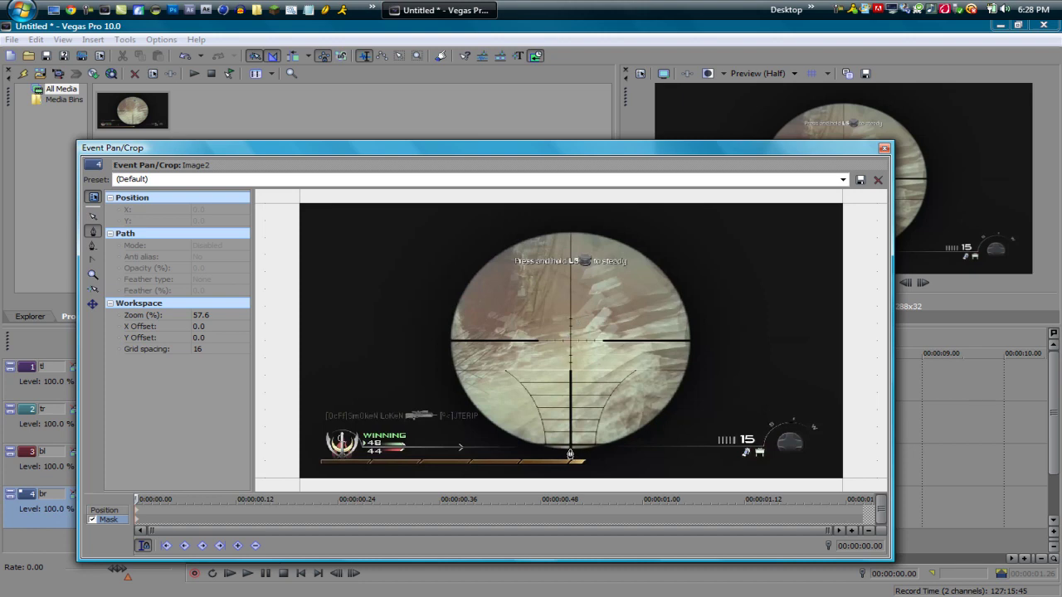
- Draw a closed mask around the scope's lower-right quarter on the br clip, curving its outer edge along the scope rim
click(570, 449)
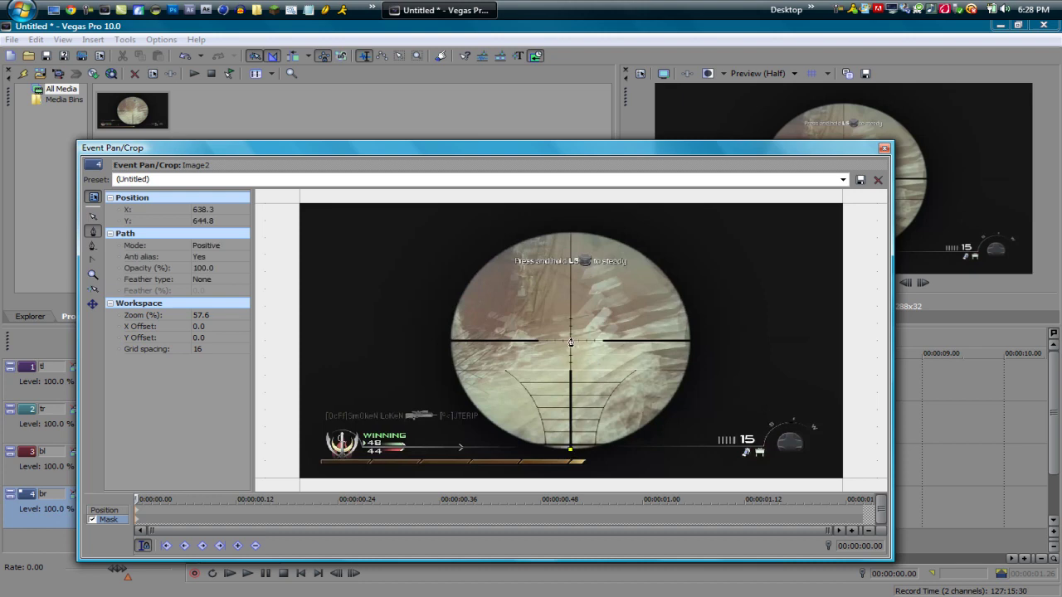
click(570, 342)
click(691, 344)
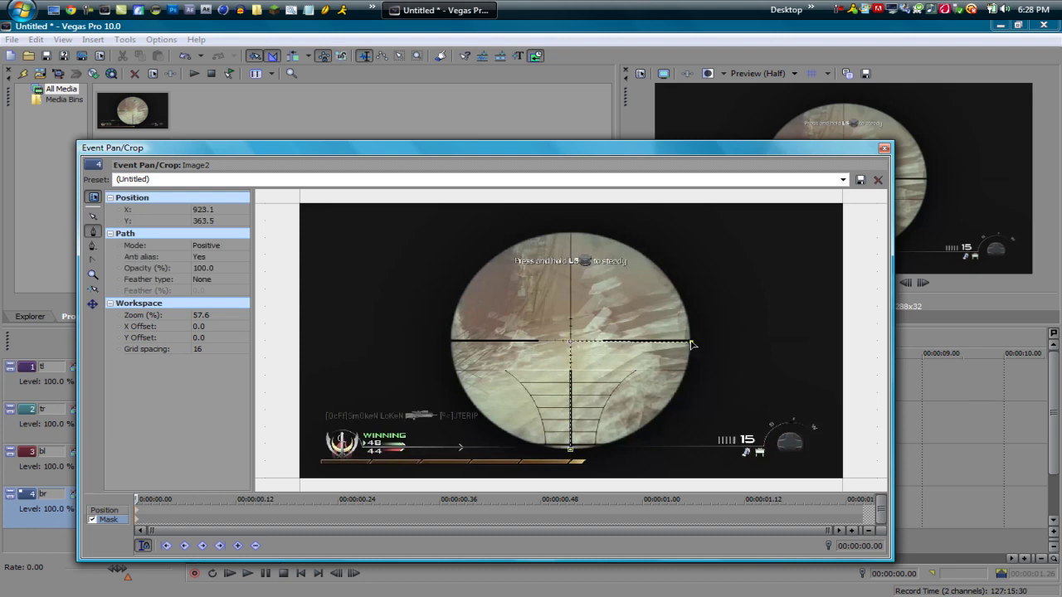
click(570, 451)
click(570, 344)
click(572, 452)
click(573, 453)
click(575, 454)
click(574, 454)
drag(575, 454, 467, 465)
drag(467, 464, 461, 470)
click(884, 147)
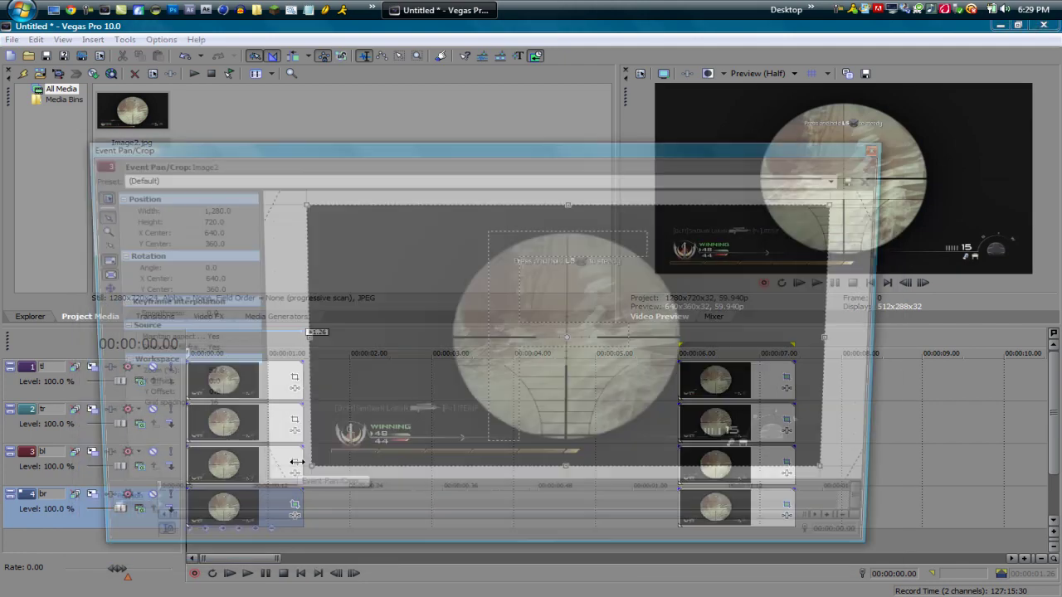
- Enable the mask on the first bl clip and draw a closed path around the scope's lower-left quarter with a curved outer edge
click(297, 470)
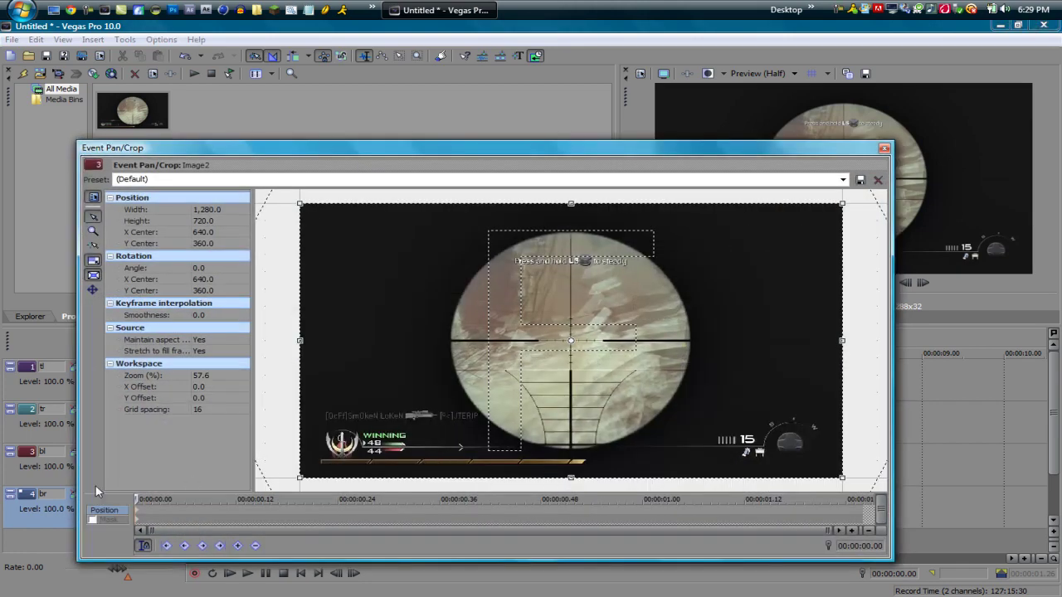
click(93, 520)
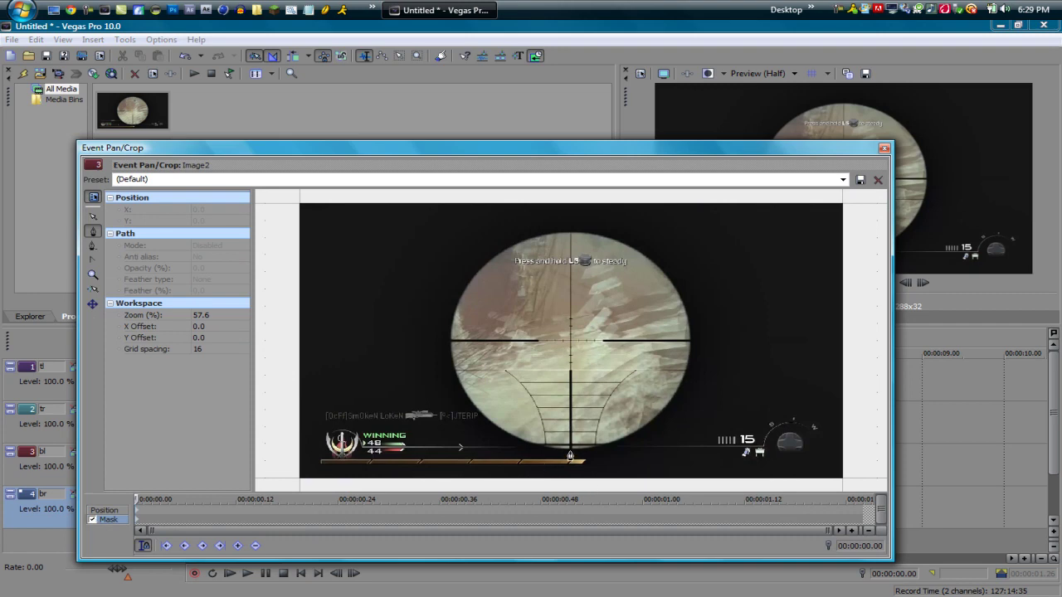
click(571, 453)
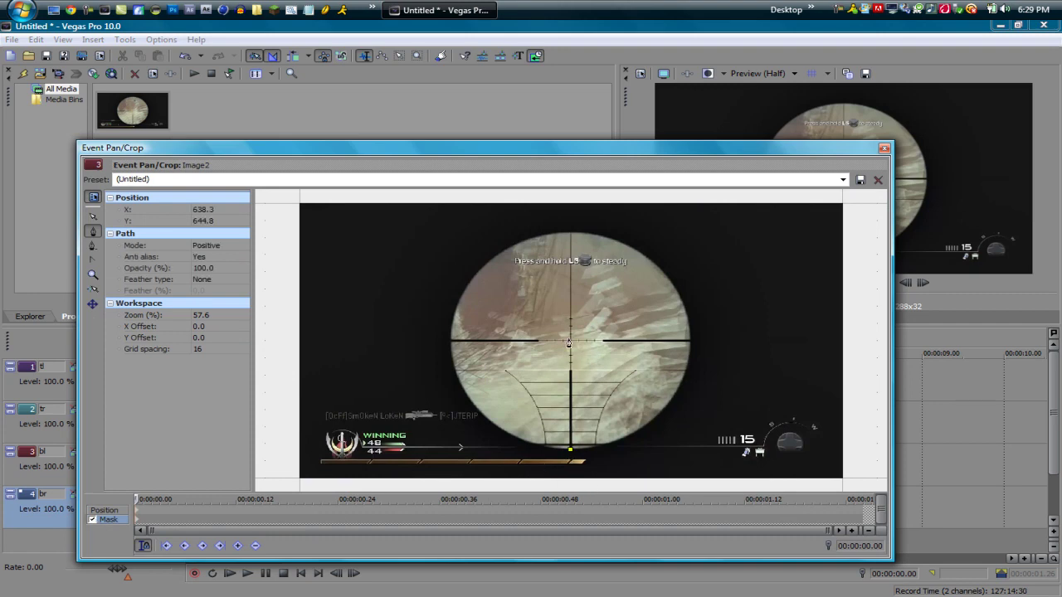
click(571, 342)
click(449, 342)
mouse_move(566, 453)
mouse_down()
mouse_move(680, 468)
mouse_move(590, 469)
mouse_move(572, 453)
mouse_up()
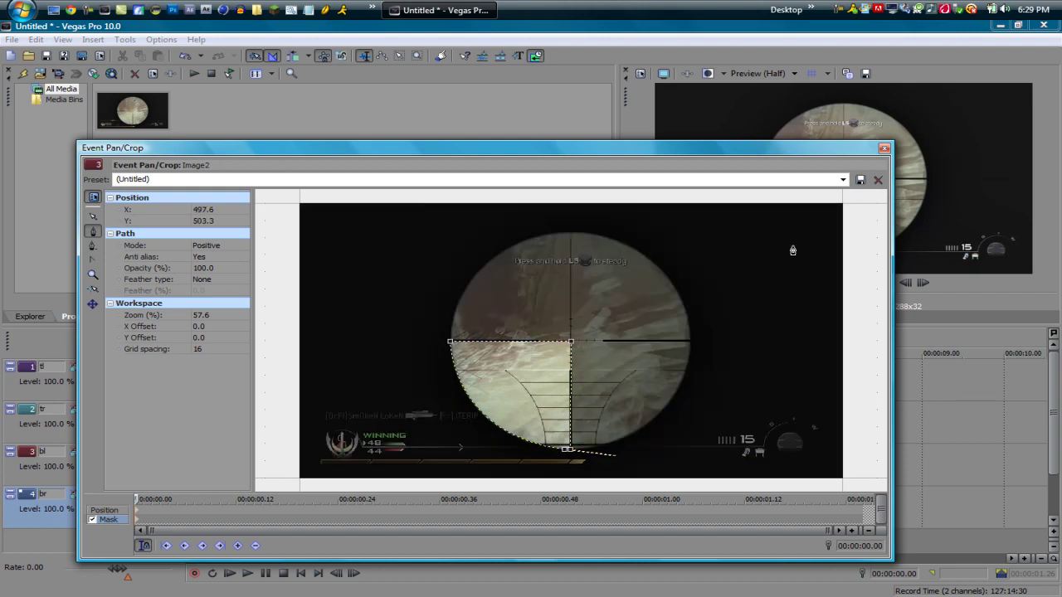
click(885, 147)
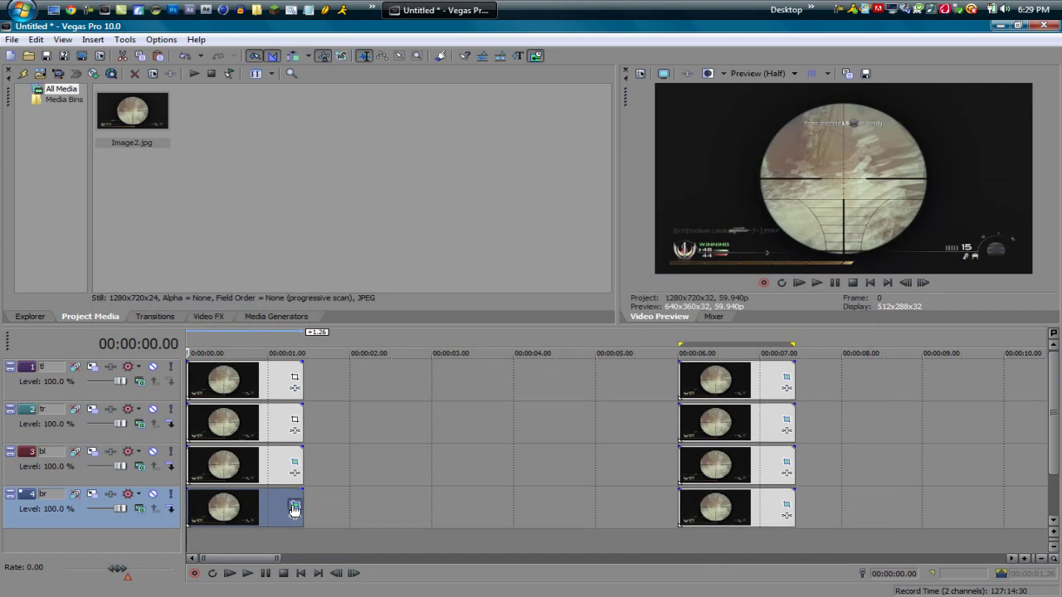
- Refine the curve of the first br clip's mask at the bottom of the scope
click(294, 504)
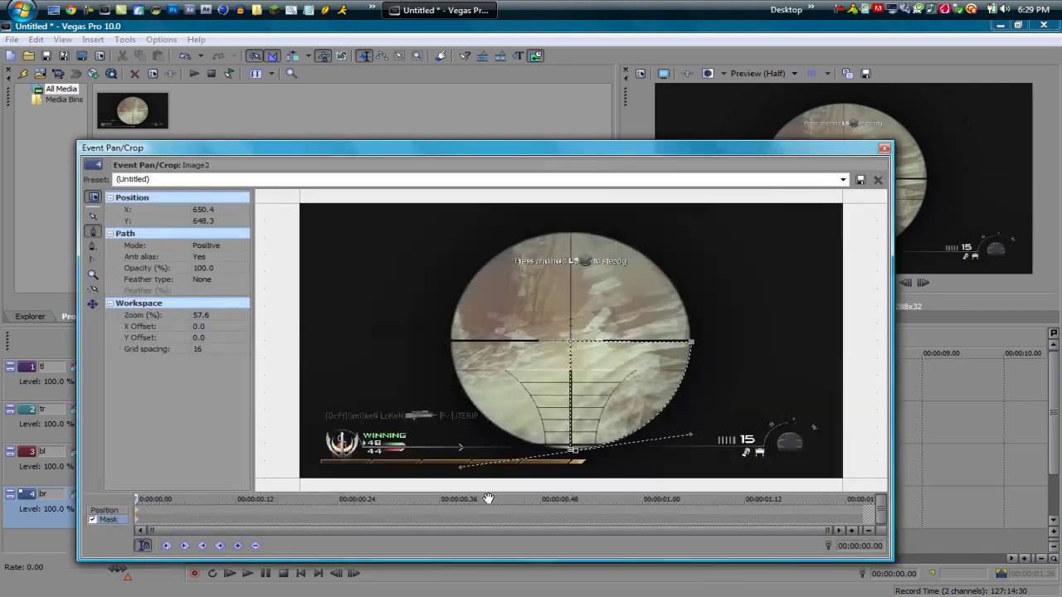
click(572, 453)
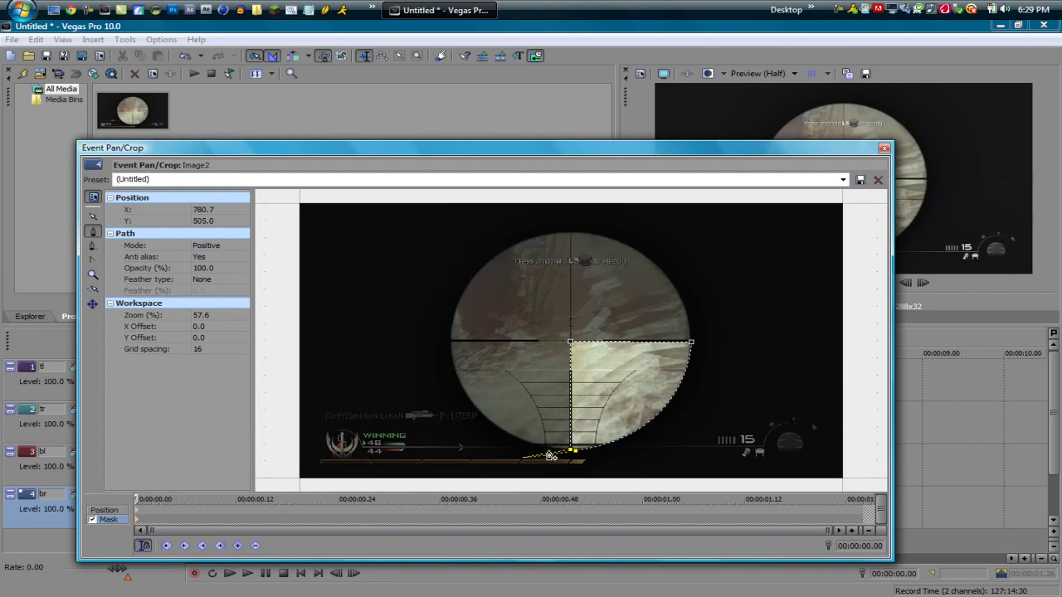
click(884, 148)
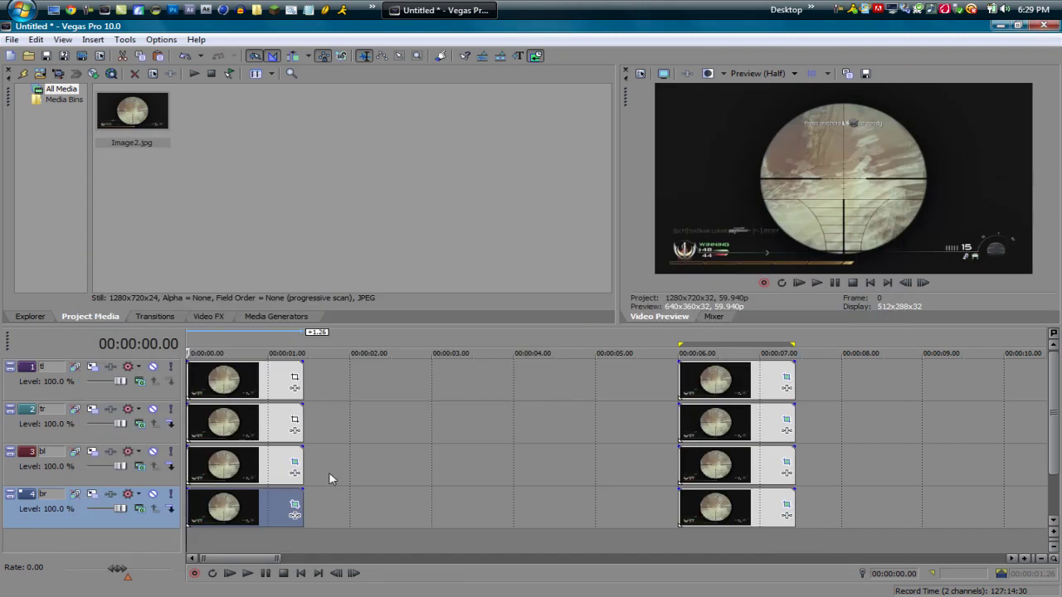
click(247, 464)
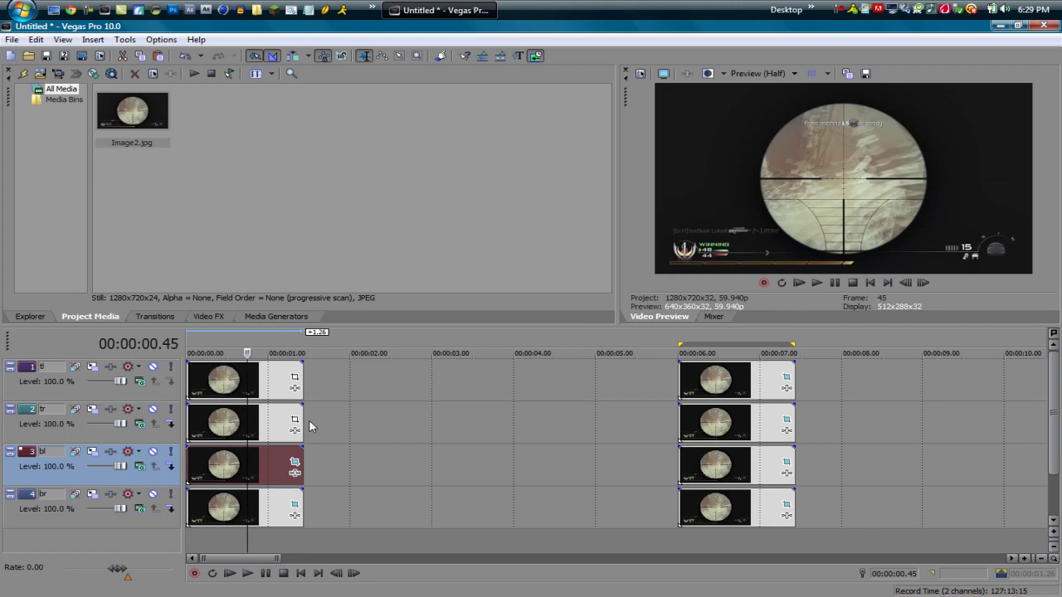
- Enable the mask on the first tr clip and draw a closed path around the scope's upper-right quarter with a curved outer edge
click(295, 420)
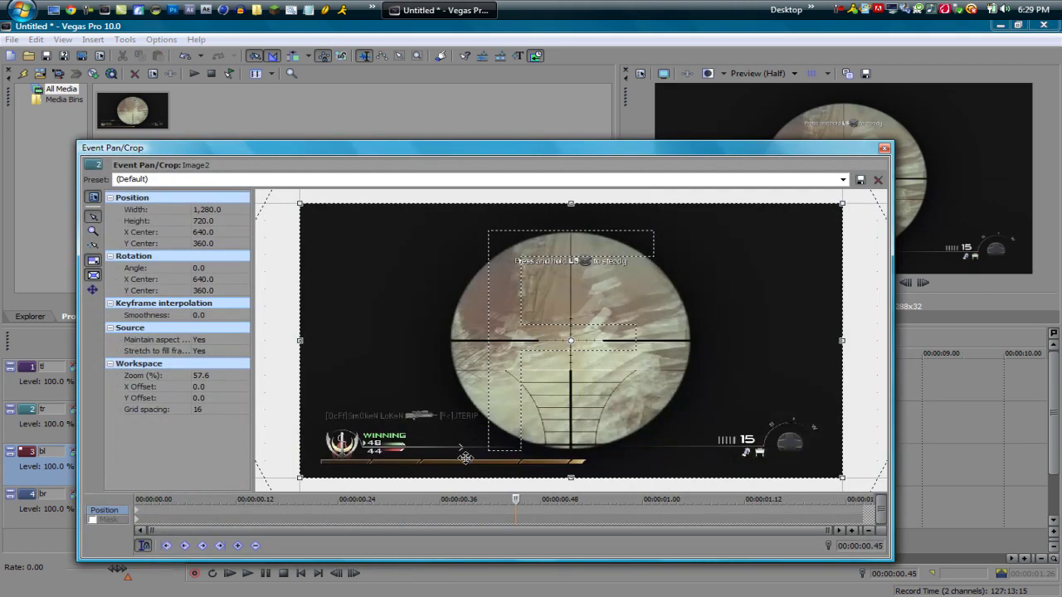
click(125, 520)
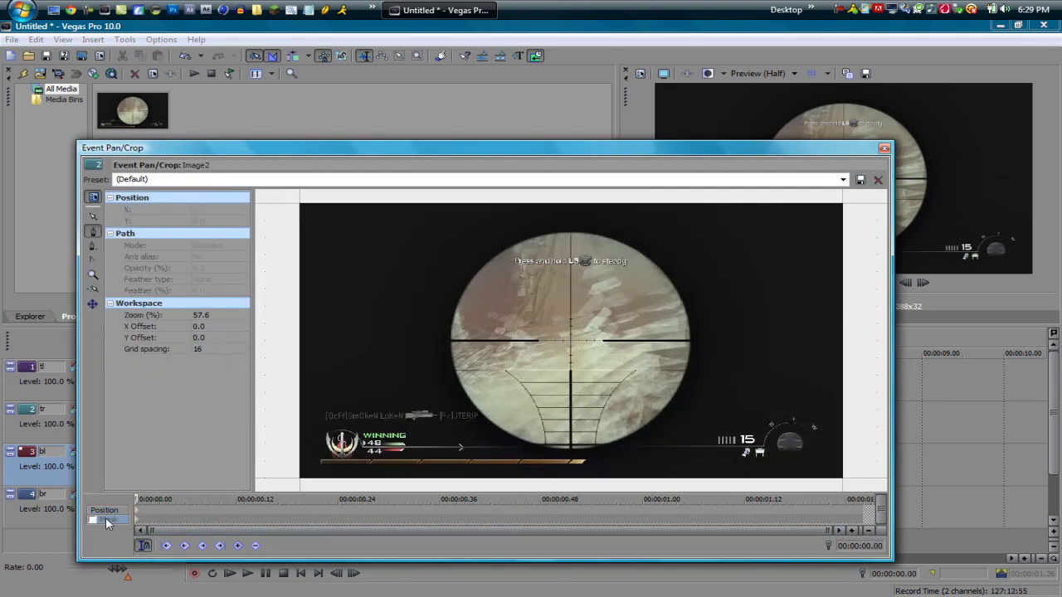
click(92, 520)
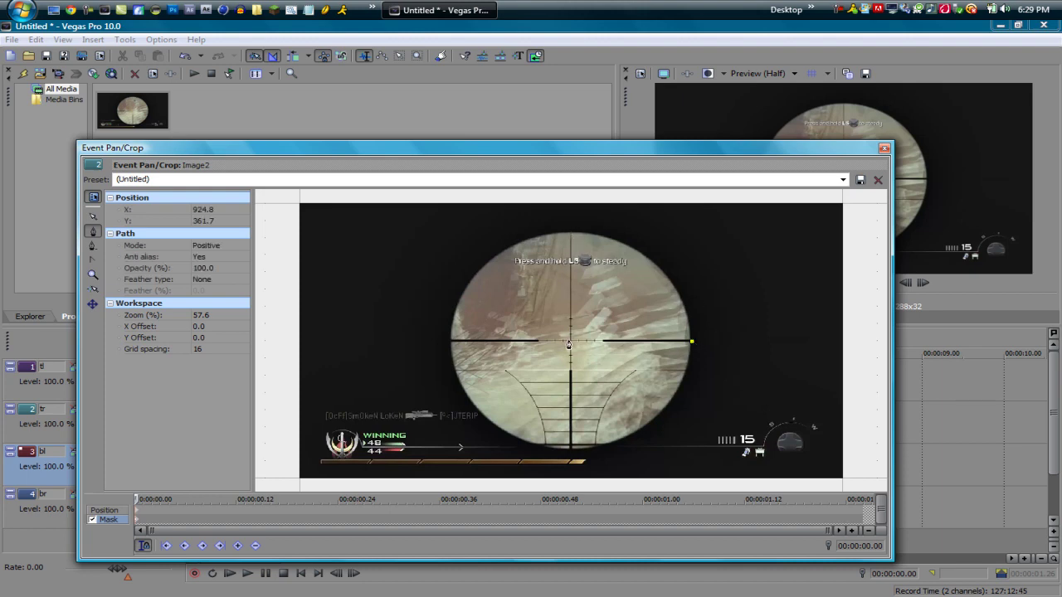
click(571, 341)
click(570, 233)
drag(693, 340, 714, 442)
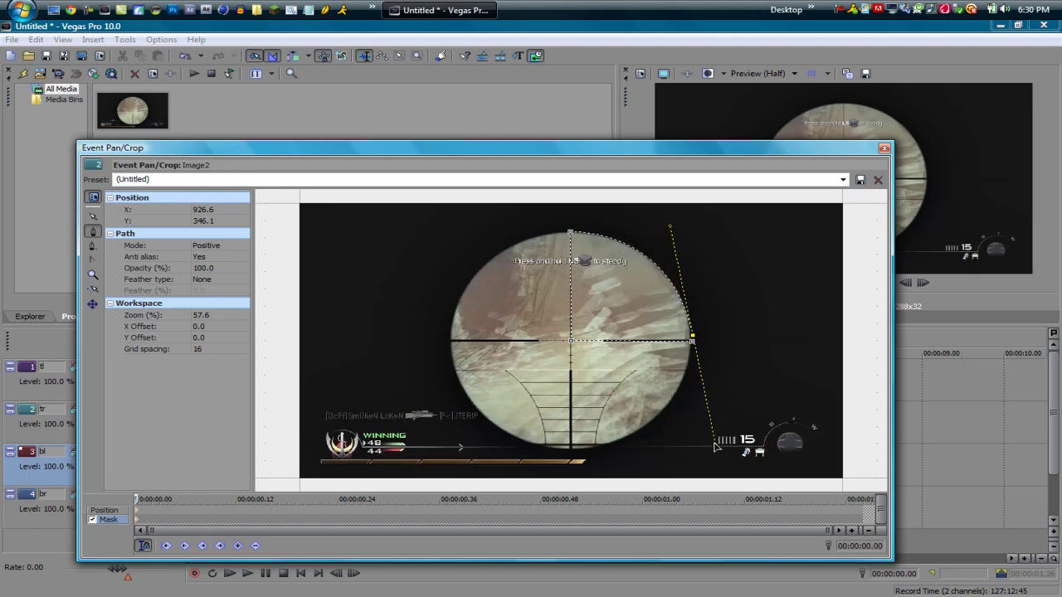
click(692, 341)
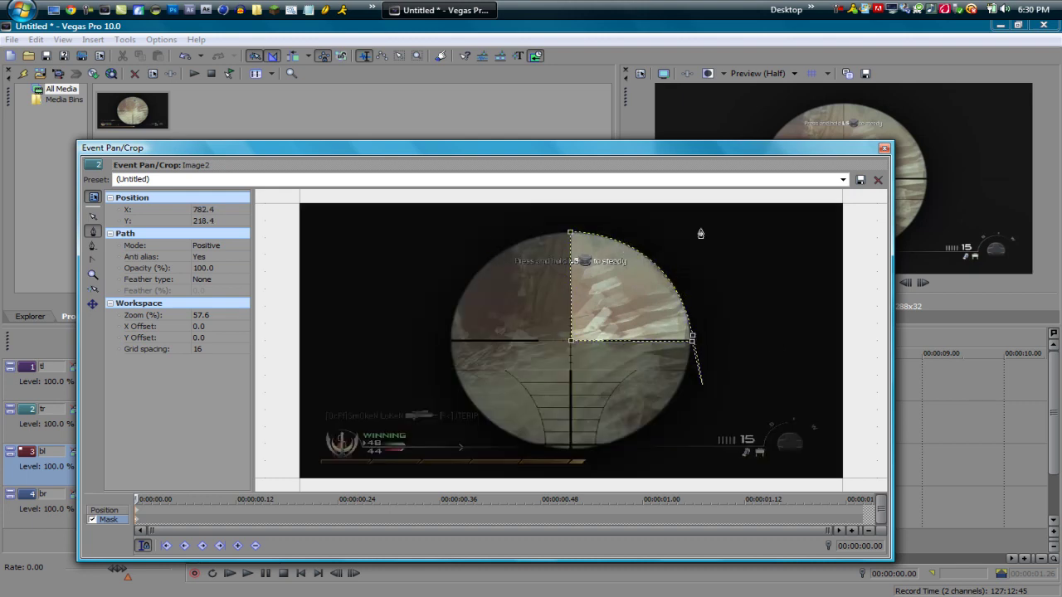
click(882, 149)
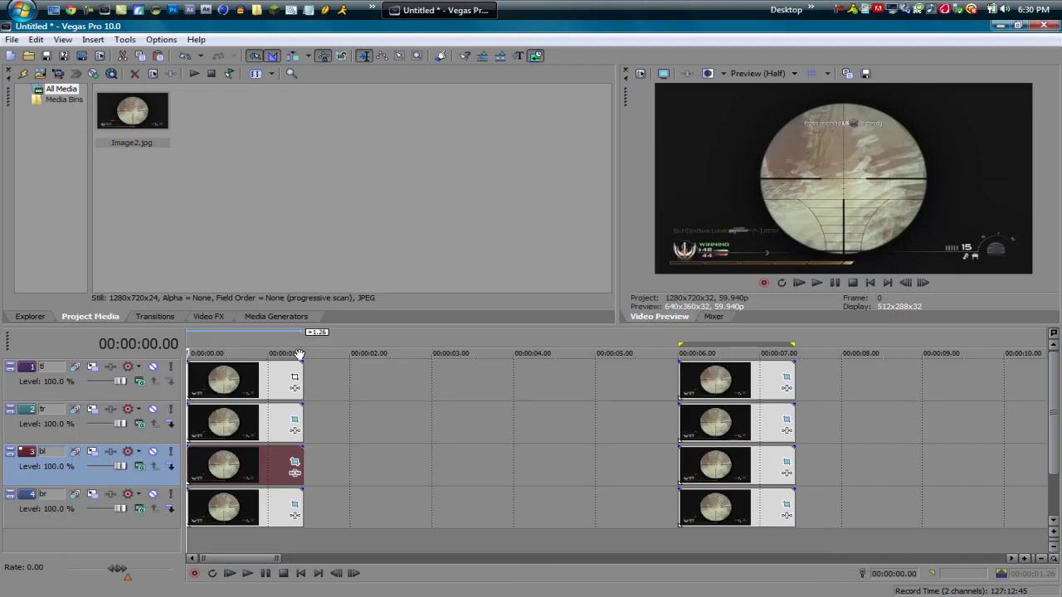
- Open Event Pan/Crop for the first clip on track tl and enable its mask
click(295, 462)
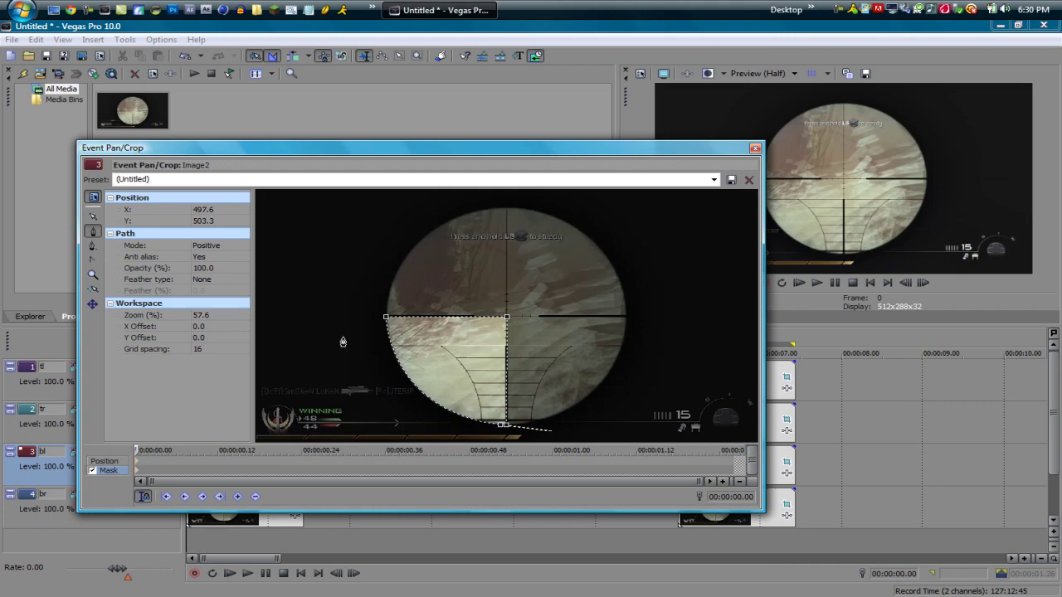
click(751, 148)
click(293, 378)
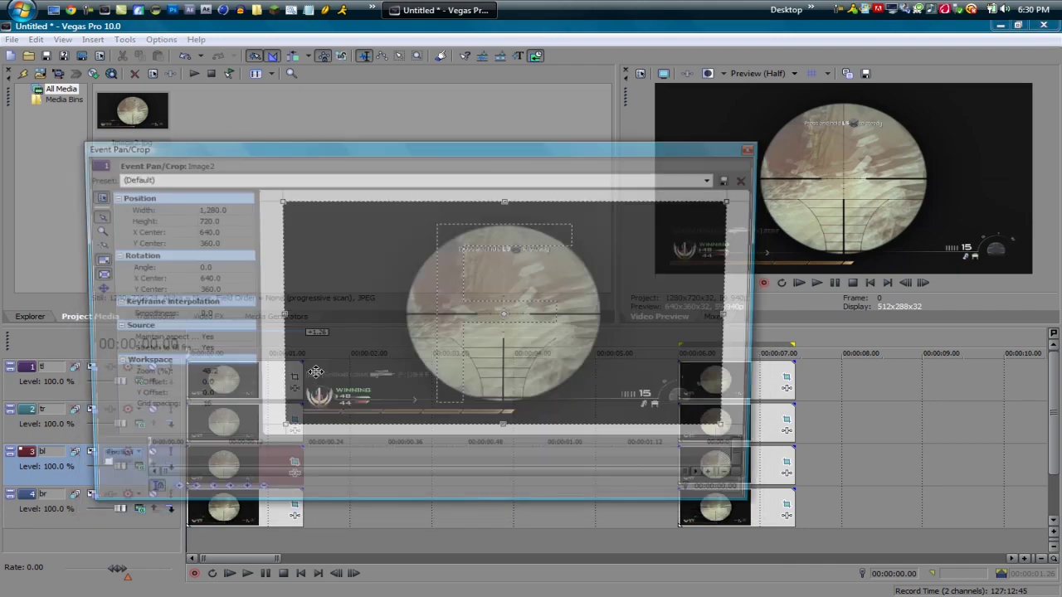
click(101, 471)
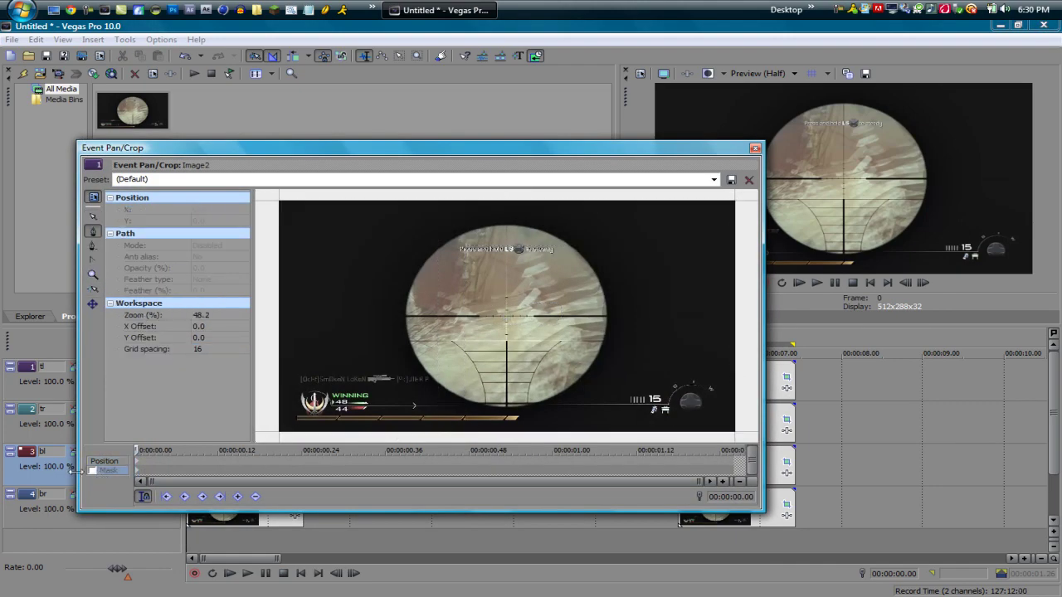
drag(761, 511, 933, 546)
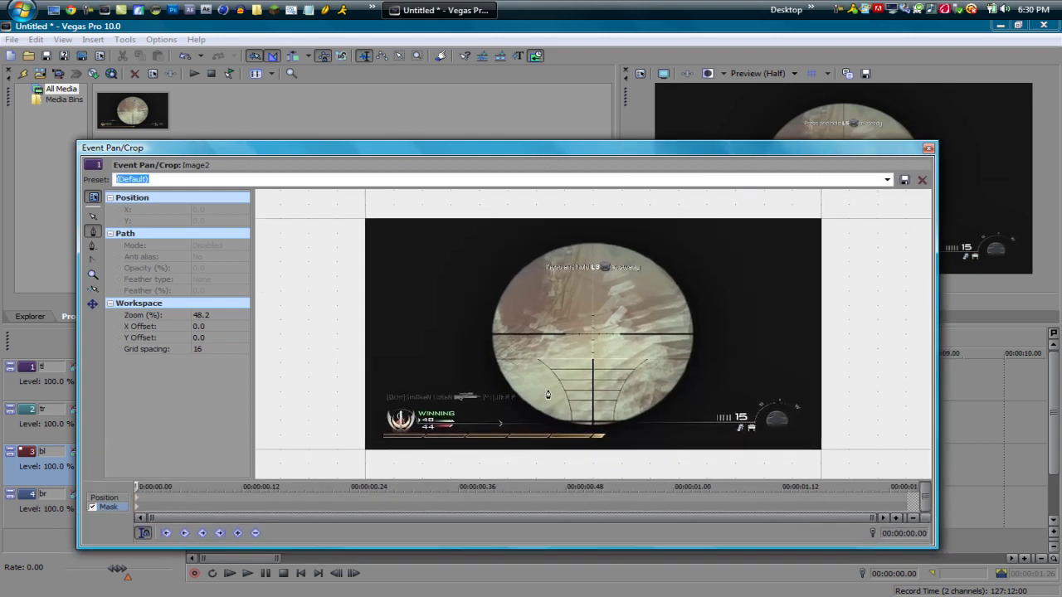
scroll(548, 394, up, 2)
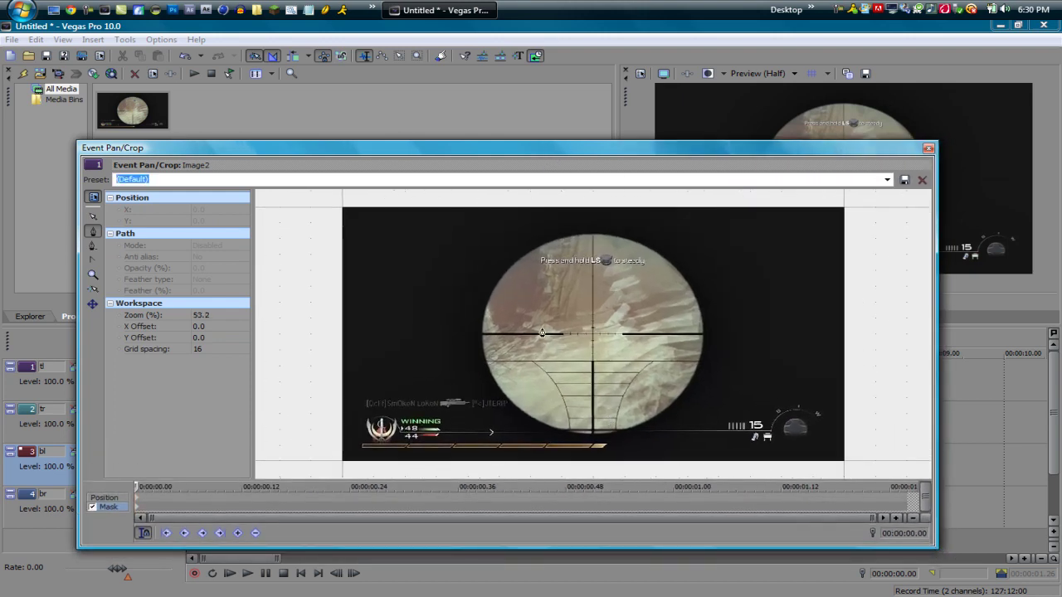
- Draw a closed mask around the scope's upper-left quarter on the tl clip, curving its outer edge along the scope rim
click(482, 335)
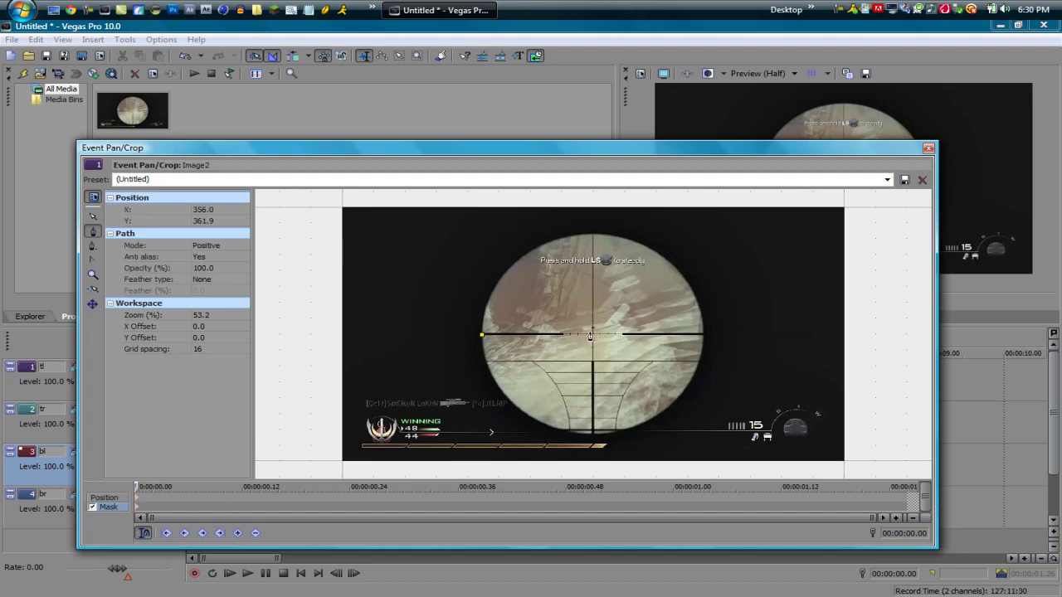
click(592, 335)
click(592, 234)
drag(481, 328, 464, 426)
click(481, 335)
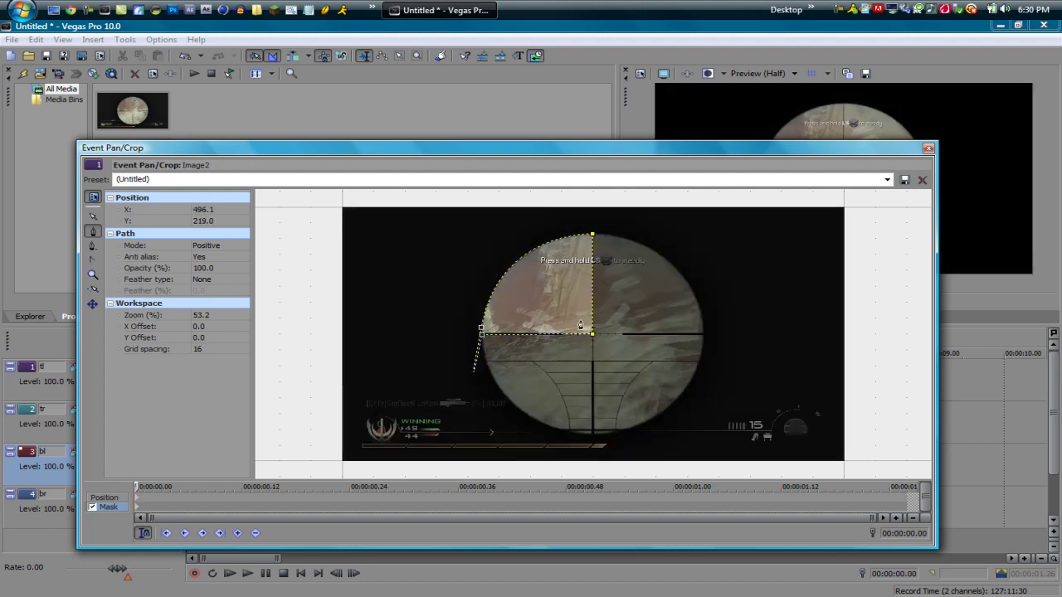
click(928, 148)
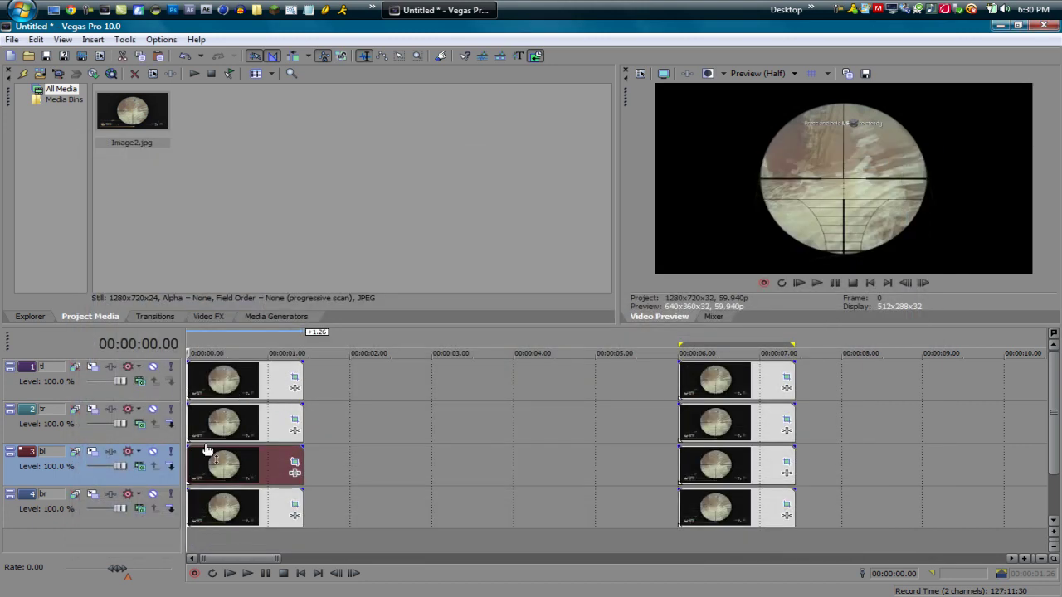
- Solo track tl briefly to check its masked scope quarter in the preview, then restore all tracks
click(171, 367)
click(227, 380)
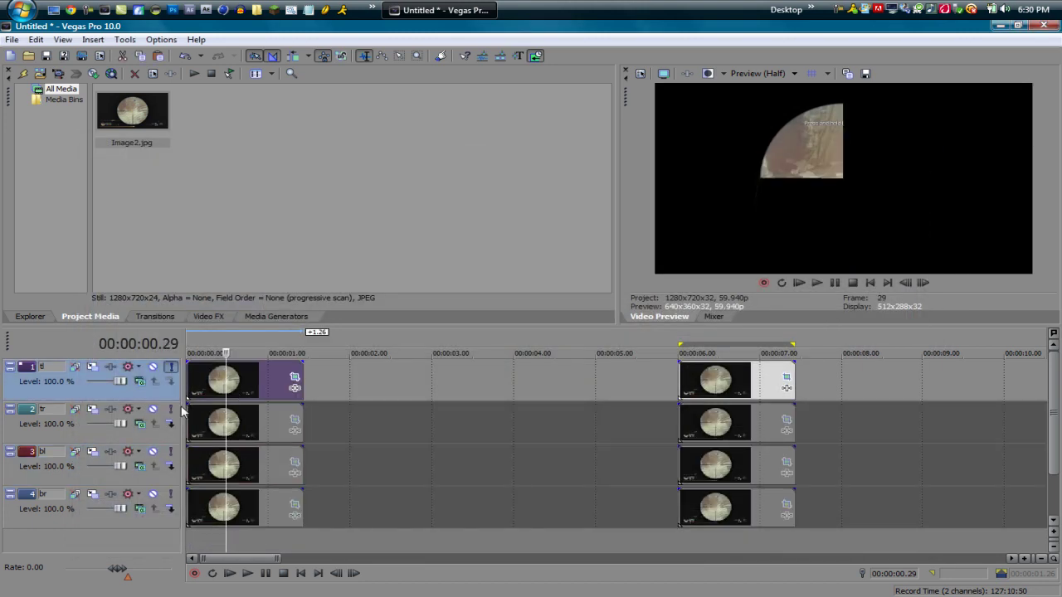
click(171, 367)
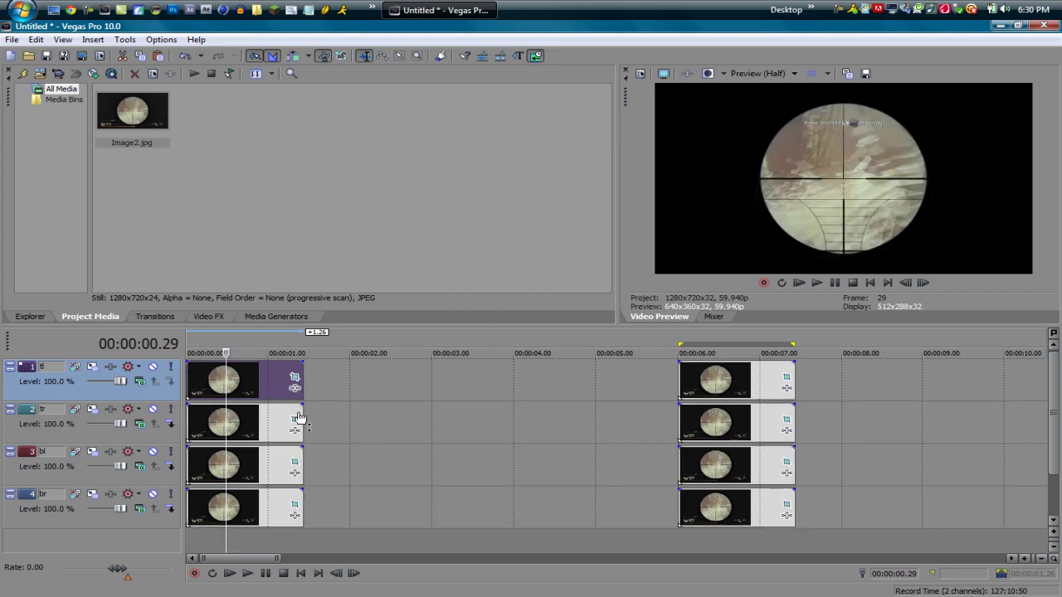
- Add position keyframes at 00:00:00.15 and 00:00:00.30 in Event Pan/Crop for the first tl clip
click(301, 573)
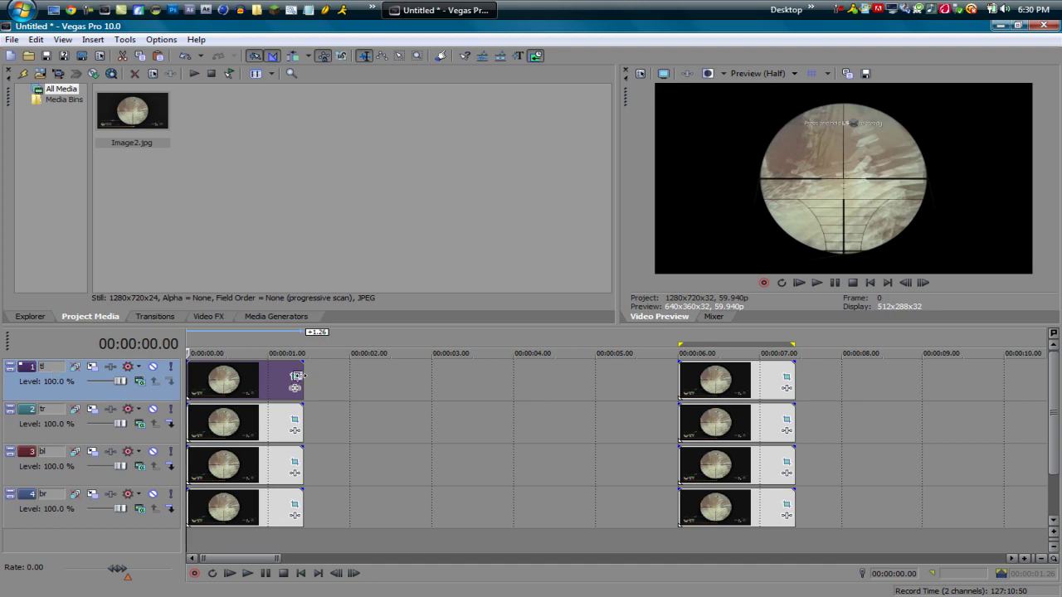
click(295, 378)
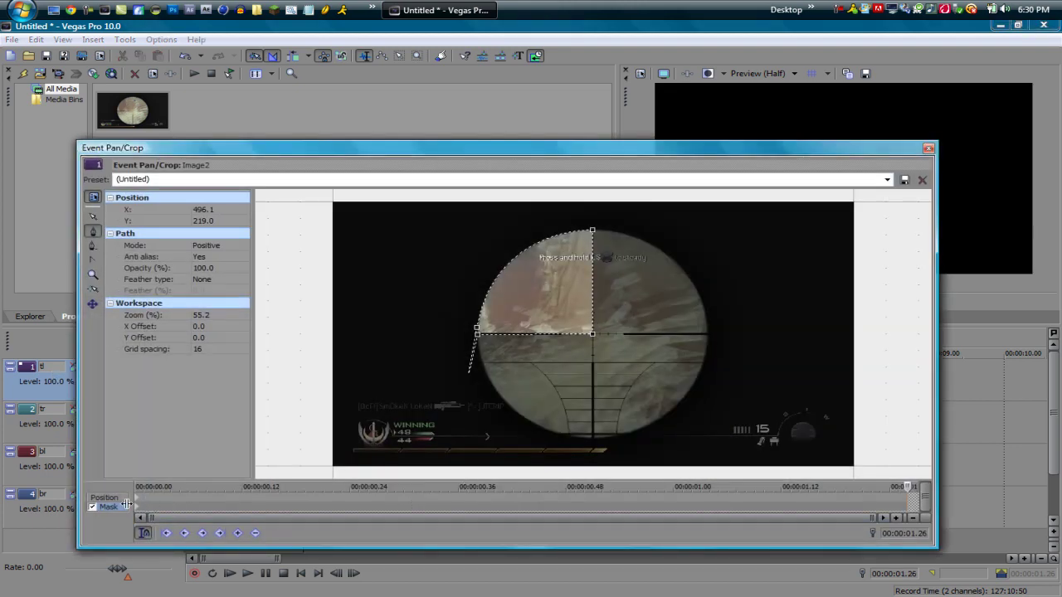
click(105, 498)
click(138, 505)
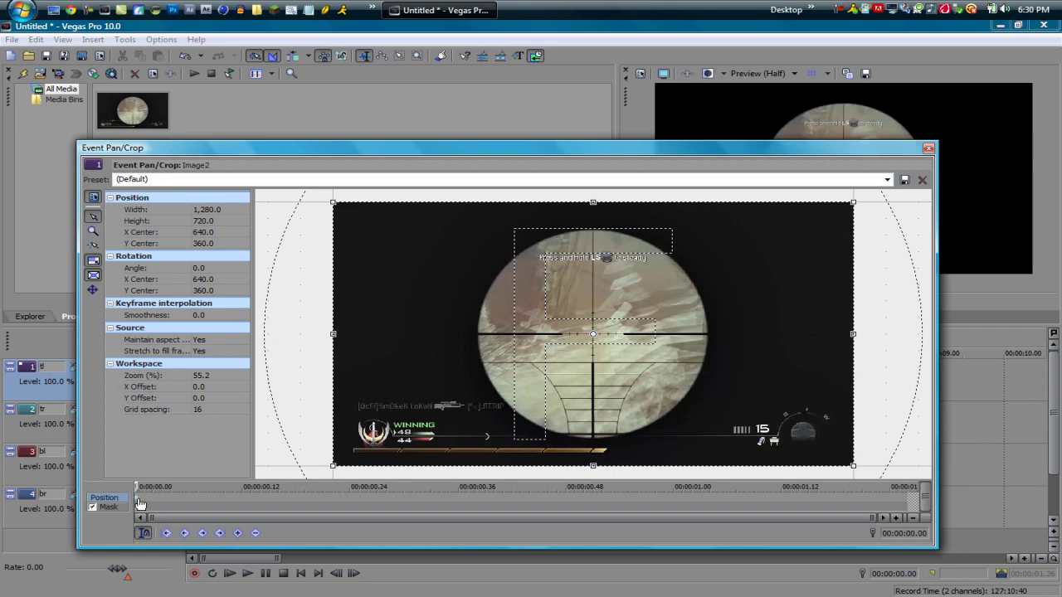
scroll(189, 506, up, 3)
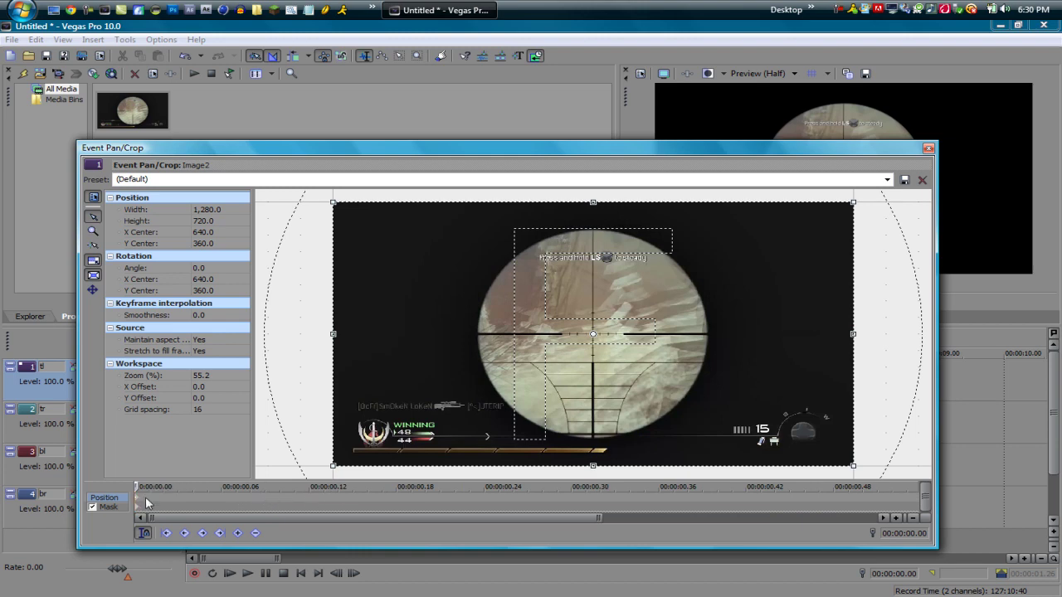
scroll(191, 508, up, 3)
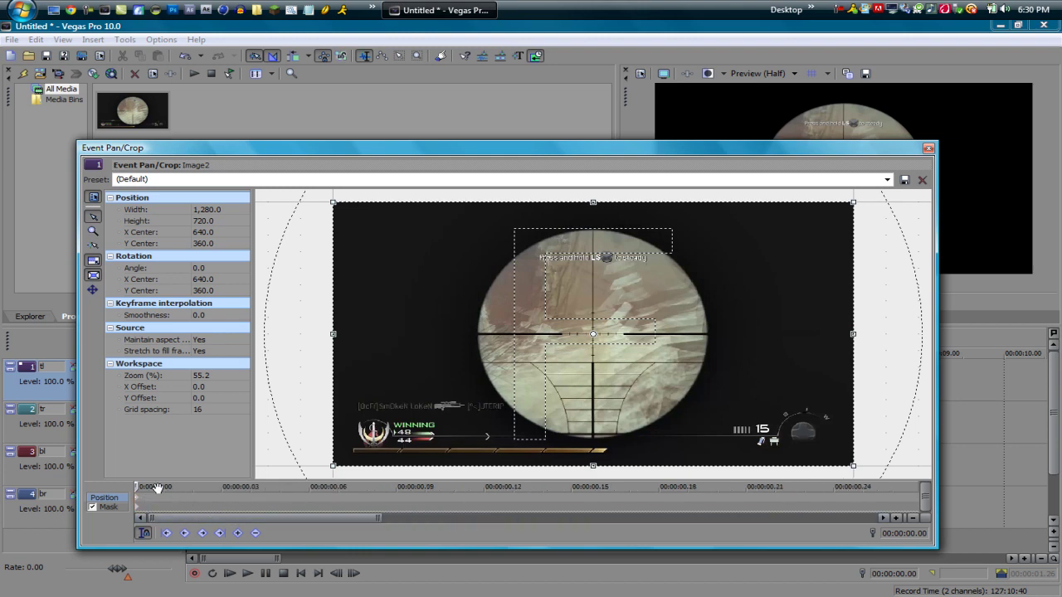
drag(135, 487, 573, 489)
scroll(437, 503, down, 1)
drag(463, 487, 787, 485)
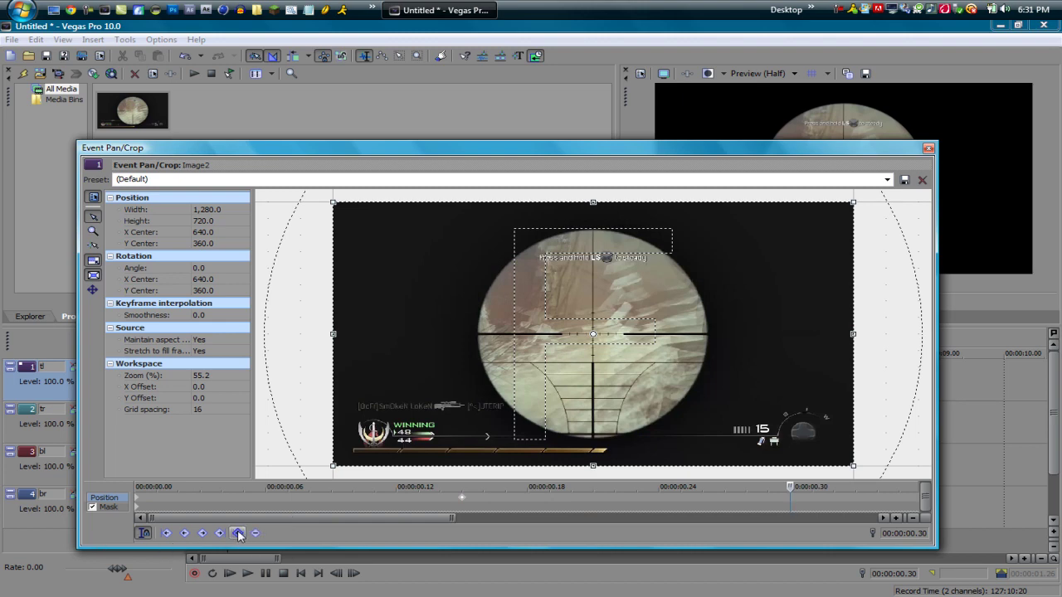
scroll(412, 501, down, 1)
- Remove the tl clip's position keyframe at 00:00:00.30 and add one at 00:00:00.08
click(298, 502)
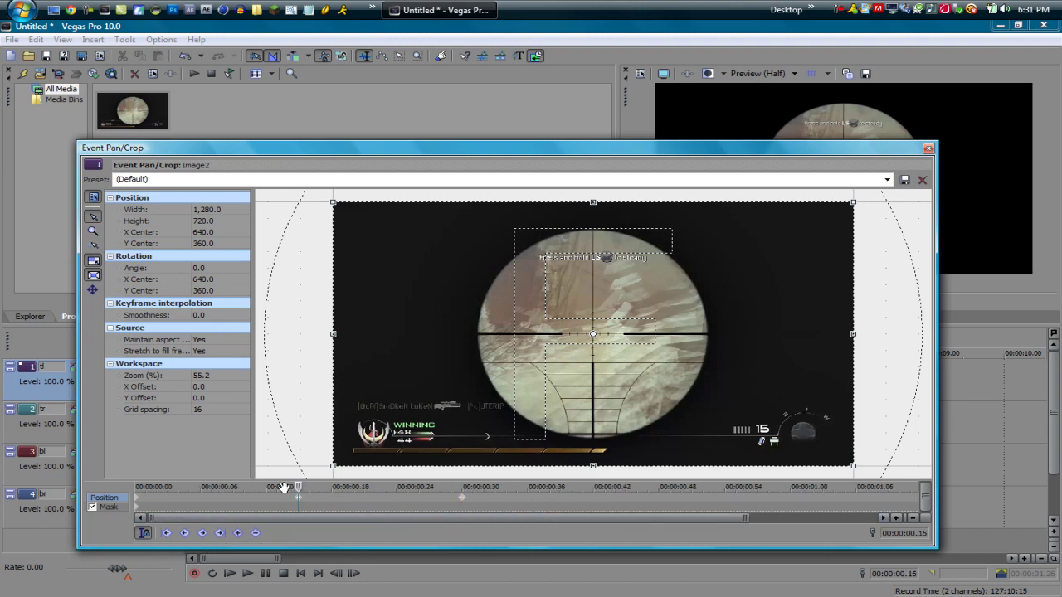
drag(298, 488, 222, 488)
click(298, 502)
drag(298, 488, 221, 487)
- Shrink the tl clip's crop frame at the 00:00:00.08 keyframe to a width of 1,000.4, keeping it centred
scroll(561, 434, down, 1)
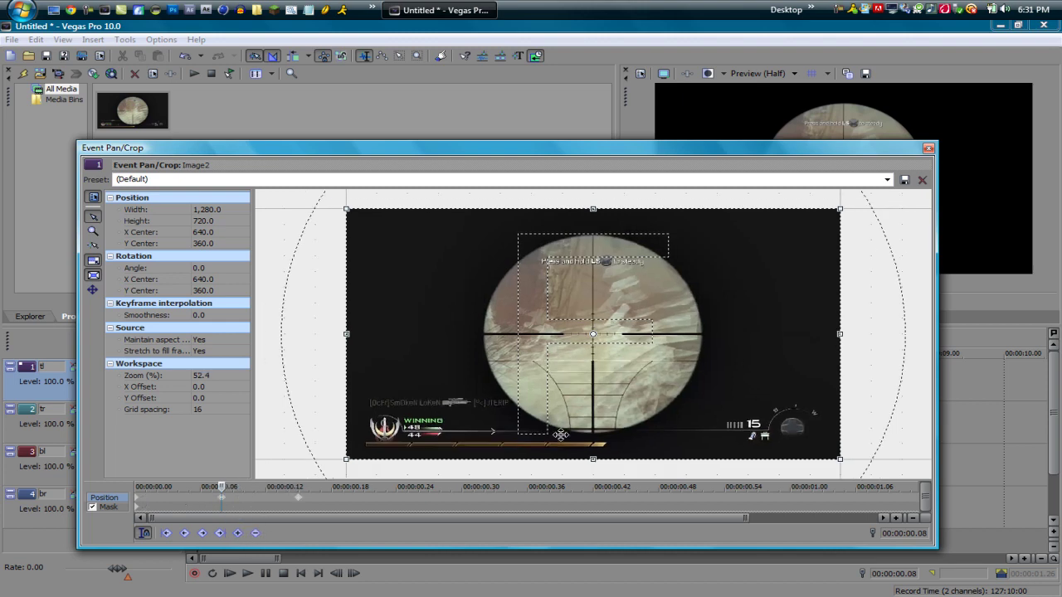
click(211, 211)
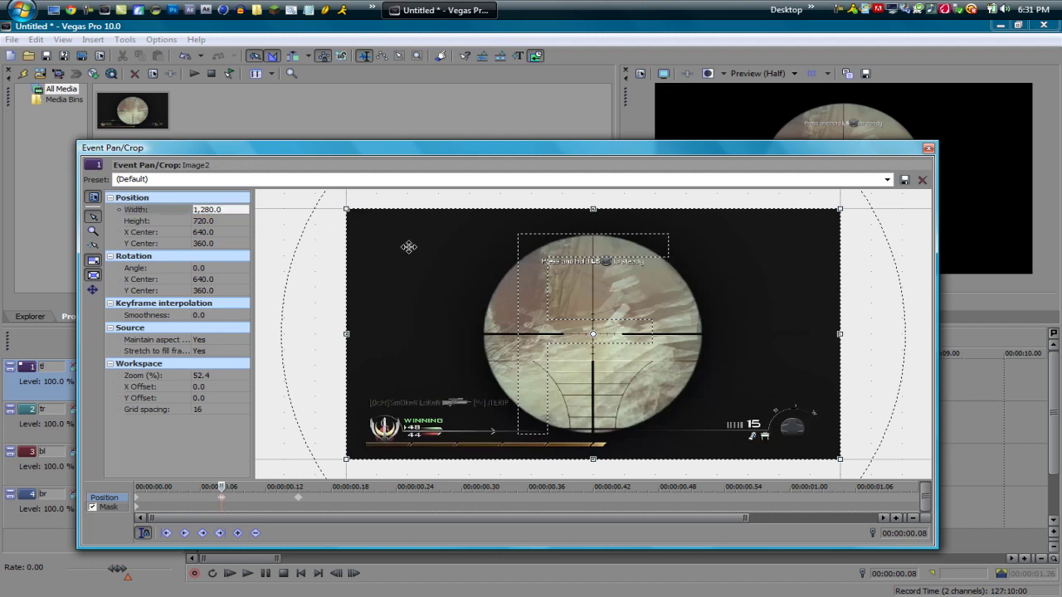
scroll(407, 254, down, 3)
scroll(408, 253, down, 2)
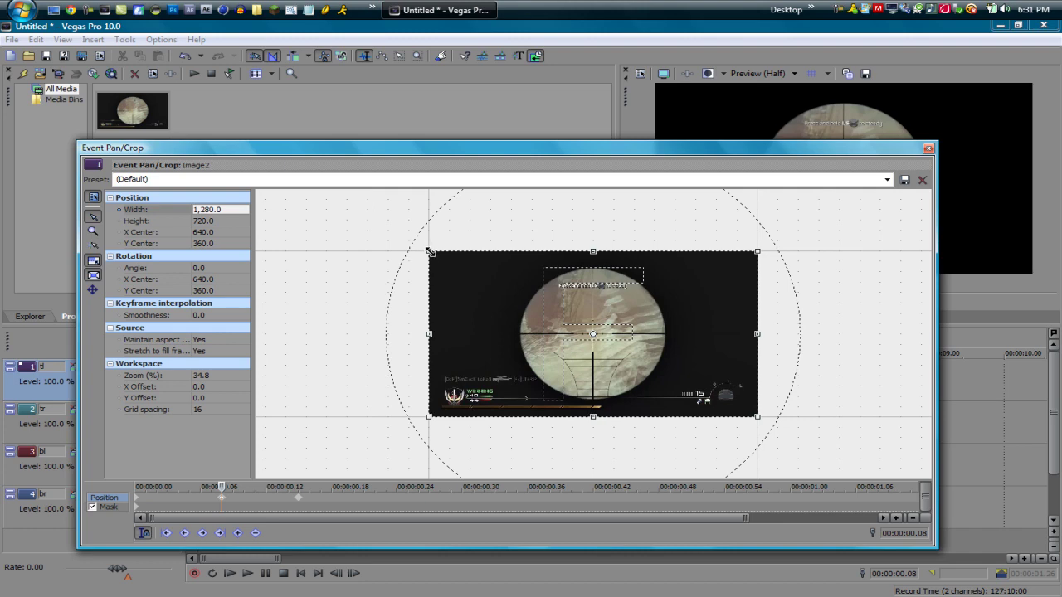
drag(429, 250, 472, 277)
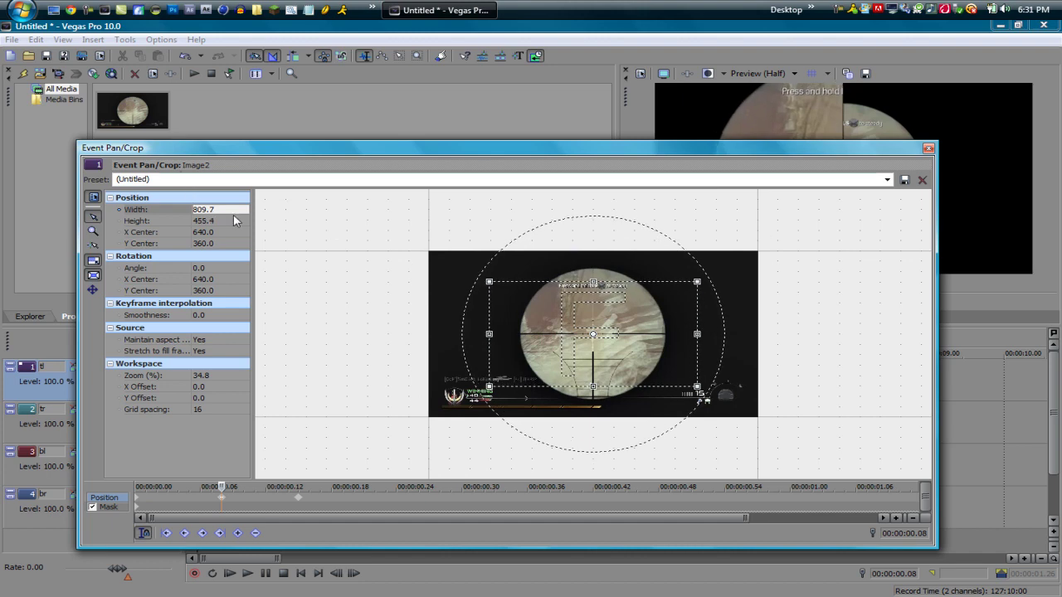
click(208, 212)
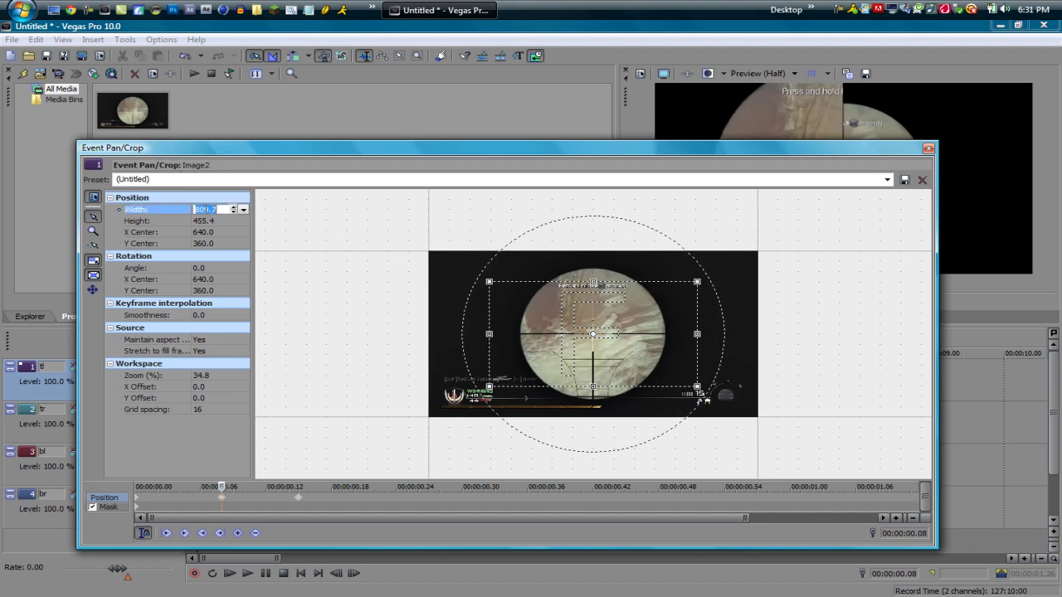
key(BackSpace)
key(Return)
- Copy the crop width value of the tl clip's 00:00:00.08 keyframe and close Event Pan/Crop
drag(886, 154, 896, 301)
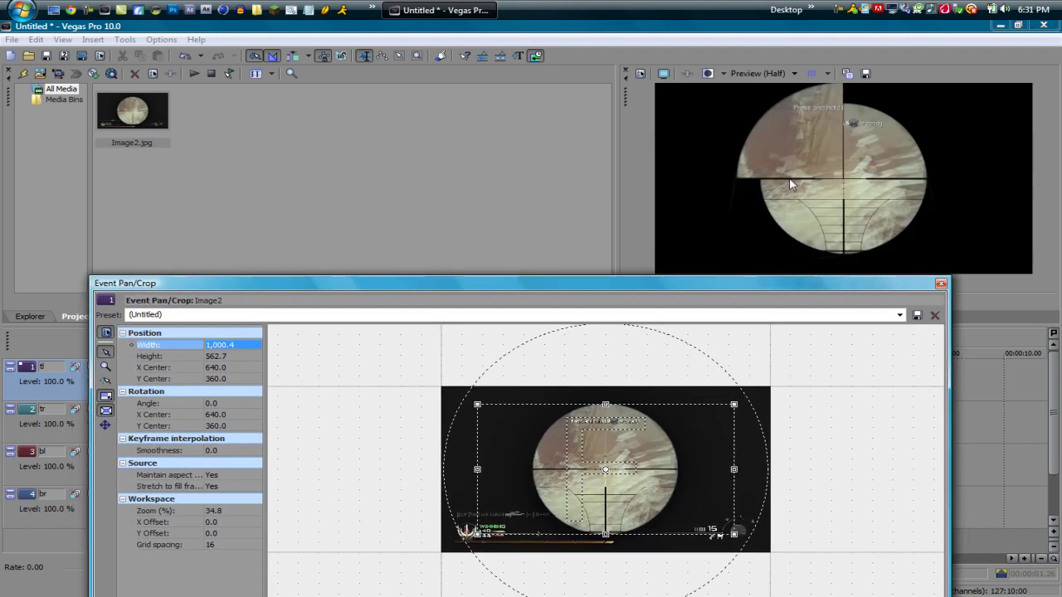
drag(668, 287, 690, 184)
click(241, 242)
key(ctrl+c)
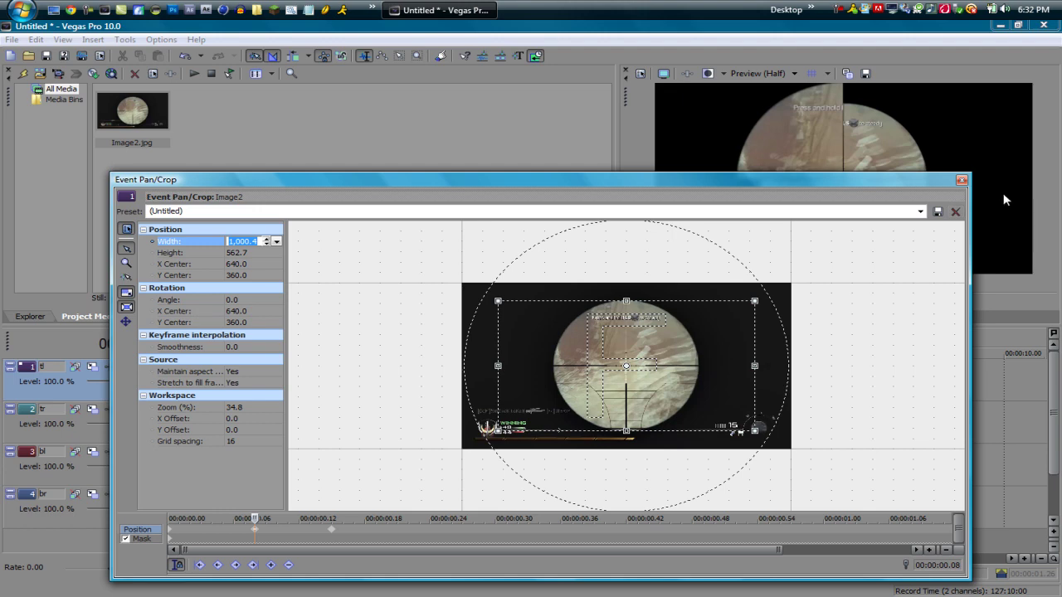
click(961, 180)
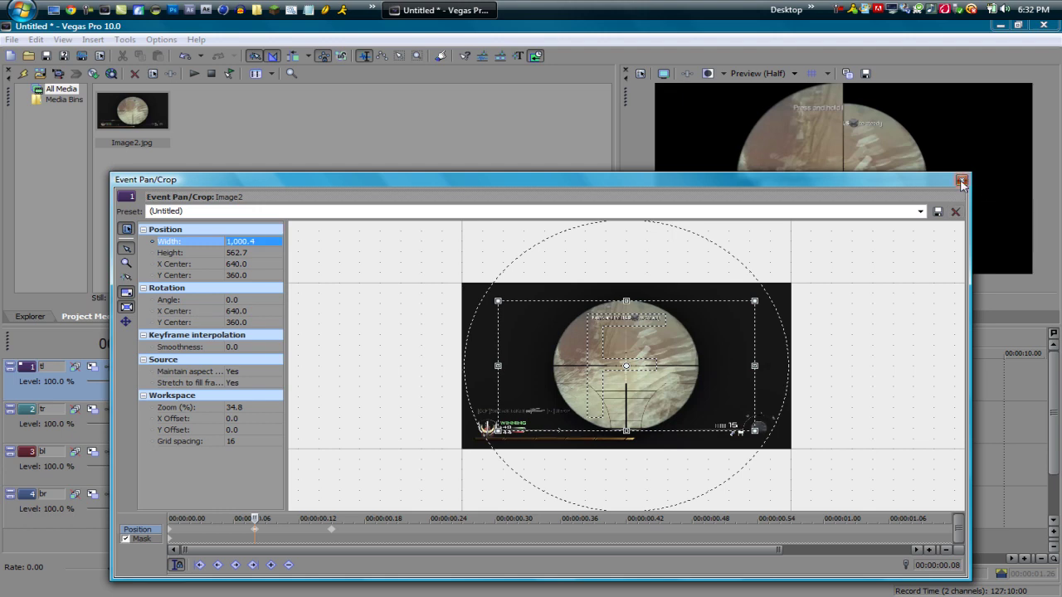
- Add position keyframes at 00:00:00.15 and 00:00:00.30 in Event Pan/Crop for the first tr clip
click(294, 419)
drag(257, 518, 303, 519)
scroll(303, 519, up, 4)
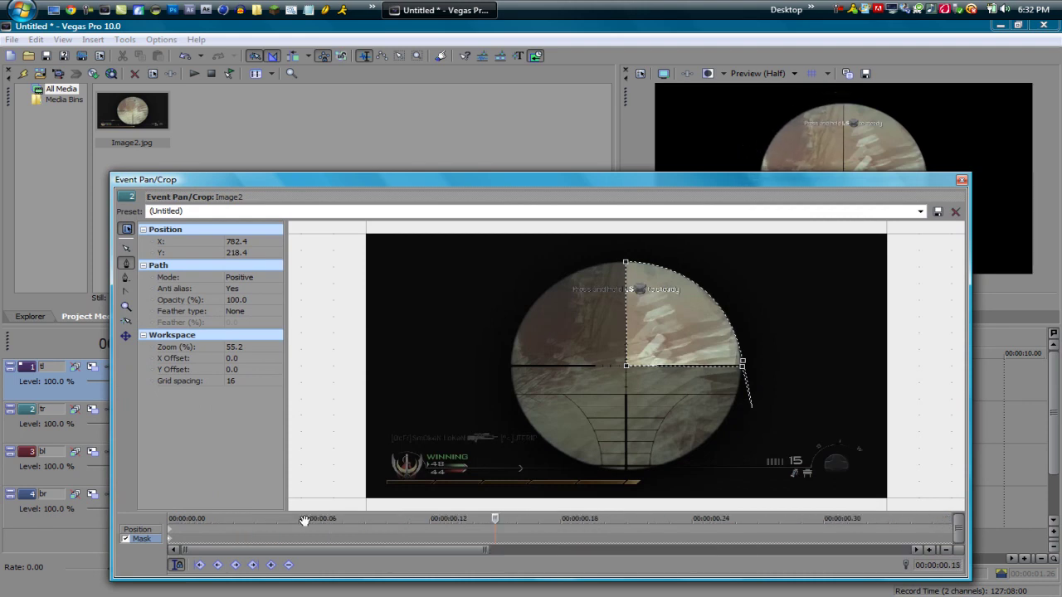
double_click(554, 538)
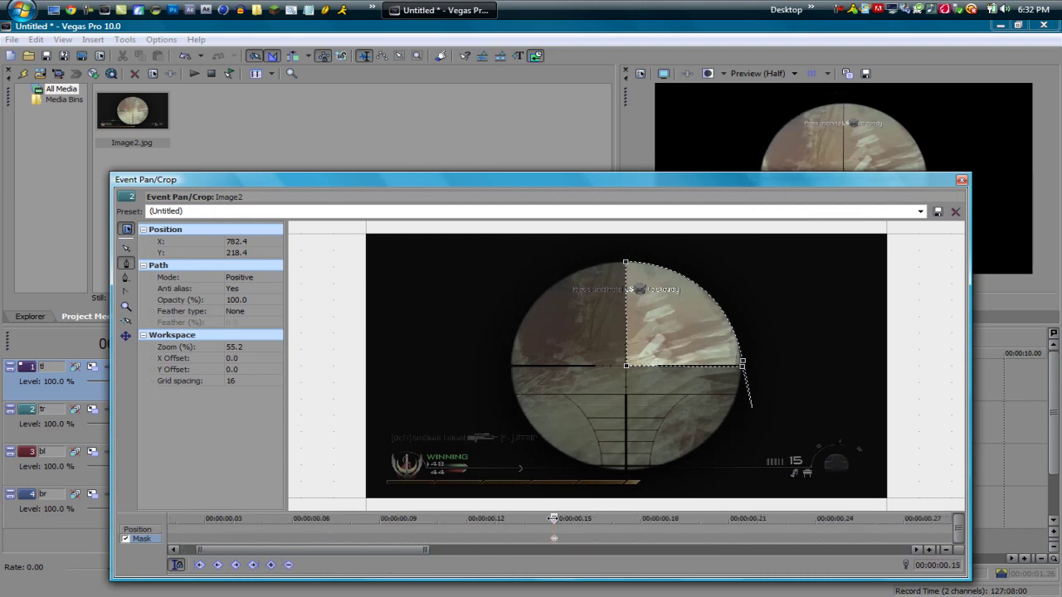
click(138, 531)
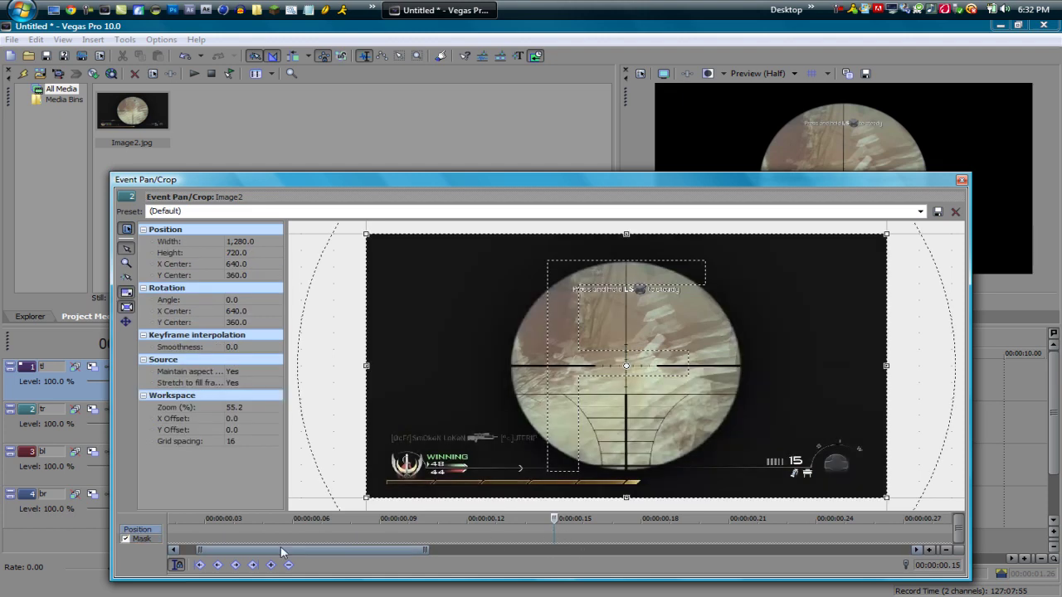
drag(554, 520, 343, 518)
scroll(301, 551, down, 3)
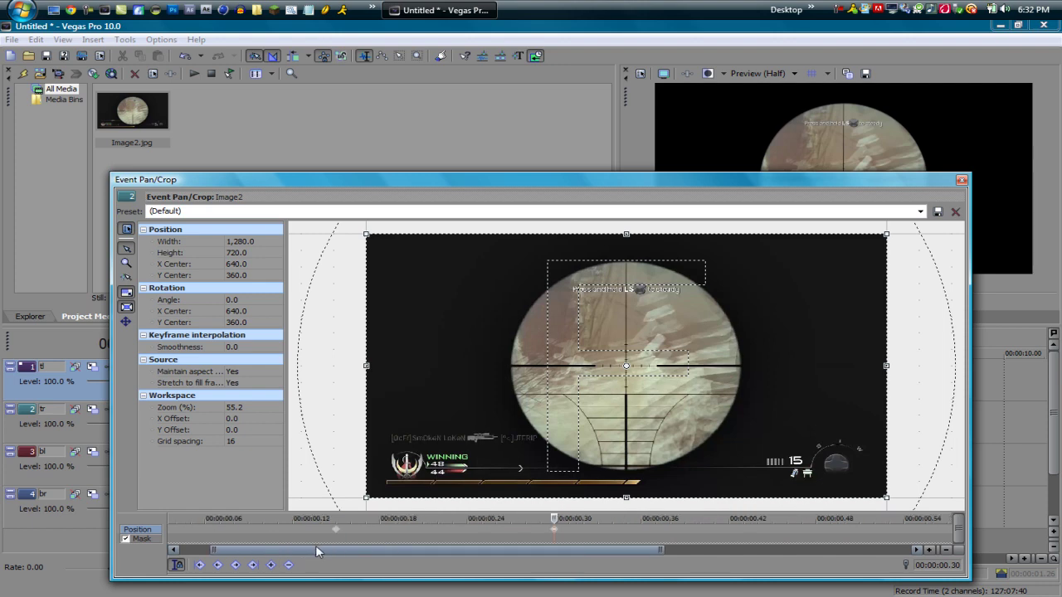
- Add a position keyframe at 00:00:00.22 for the first tr clip, set its crop width to 1,000.4, and close Event Pan/Crop
drag(555, 519, 442, 516)
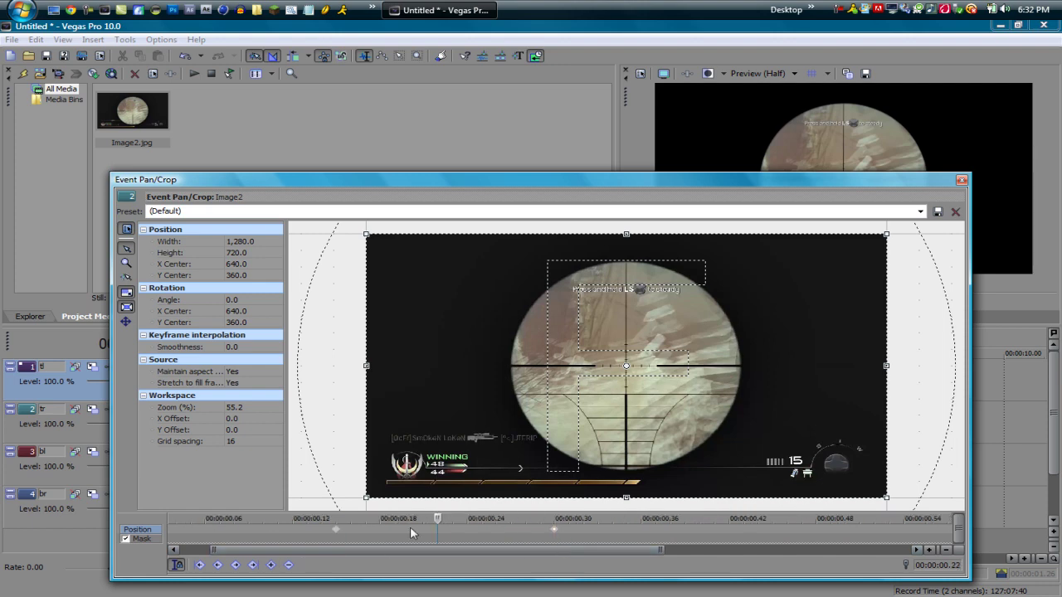
click(270, 565)
scroll(489, 458, down, 1)
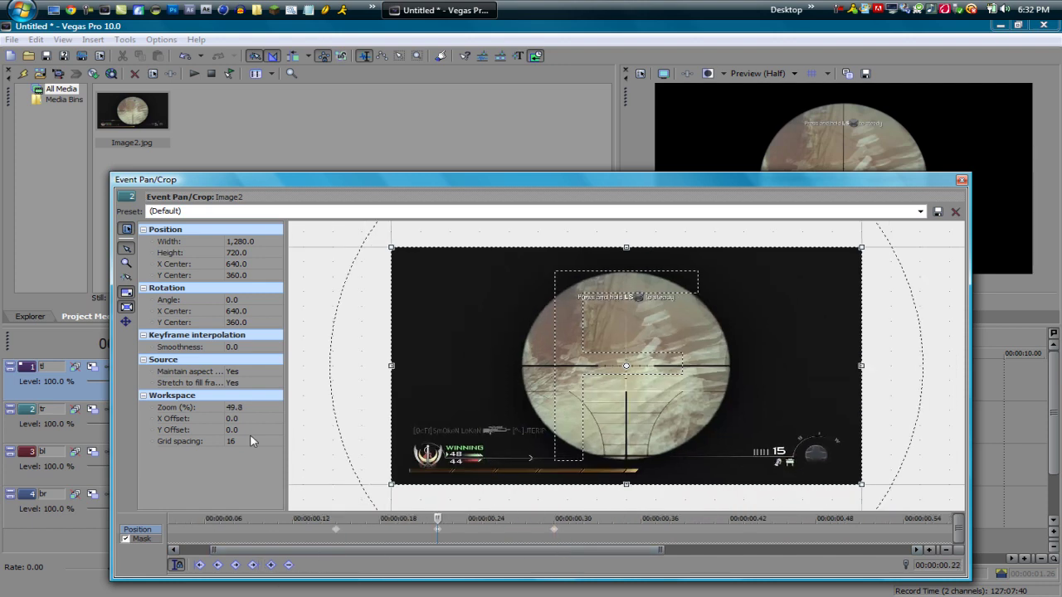
click(237, 242)
key(ctrl+v)
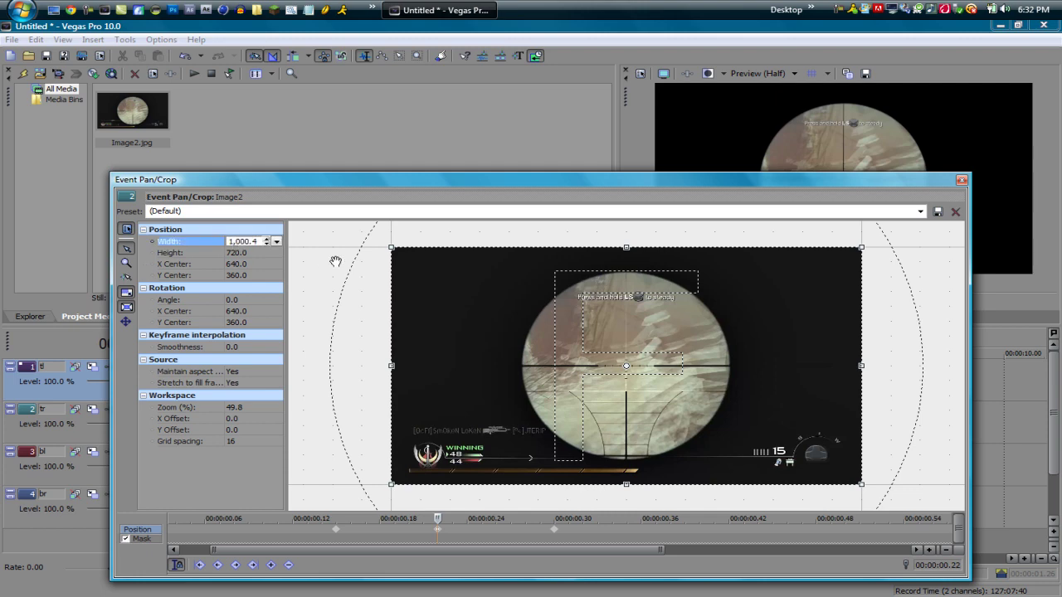
key(Return)
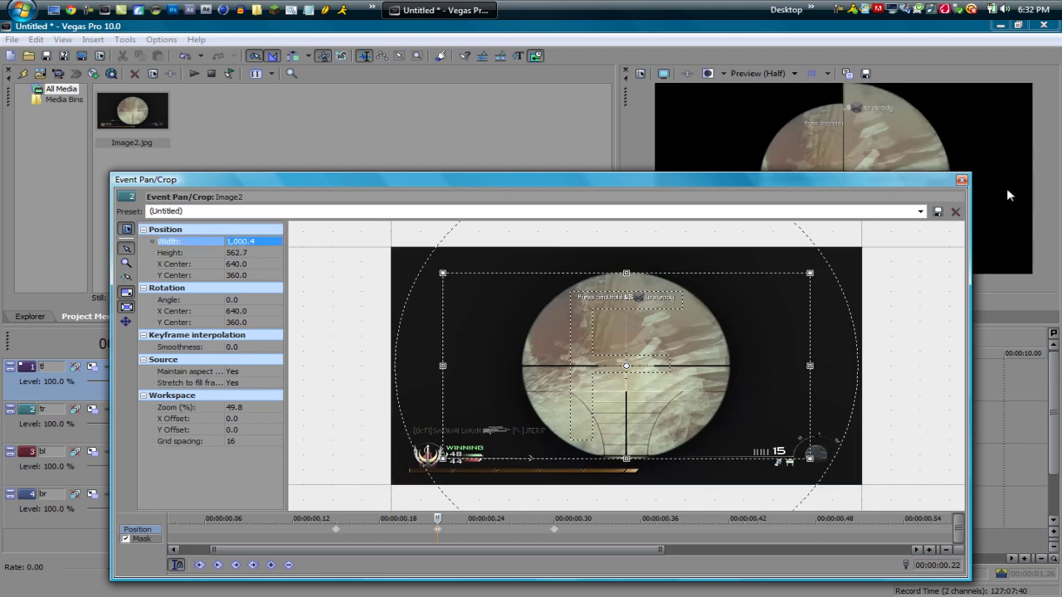
click(961, 179)
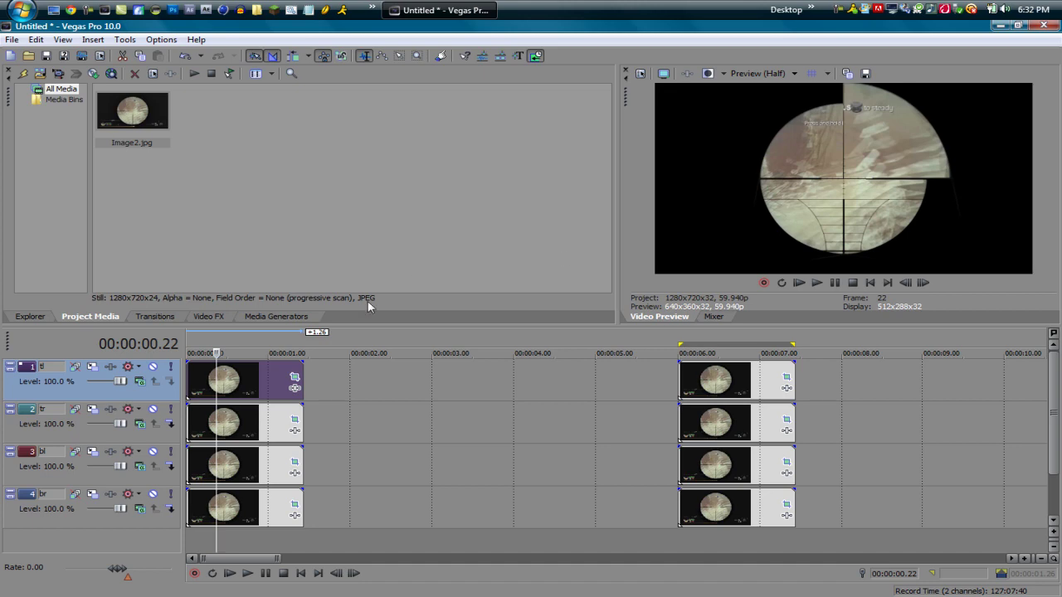
click(294, 420)
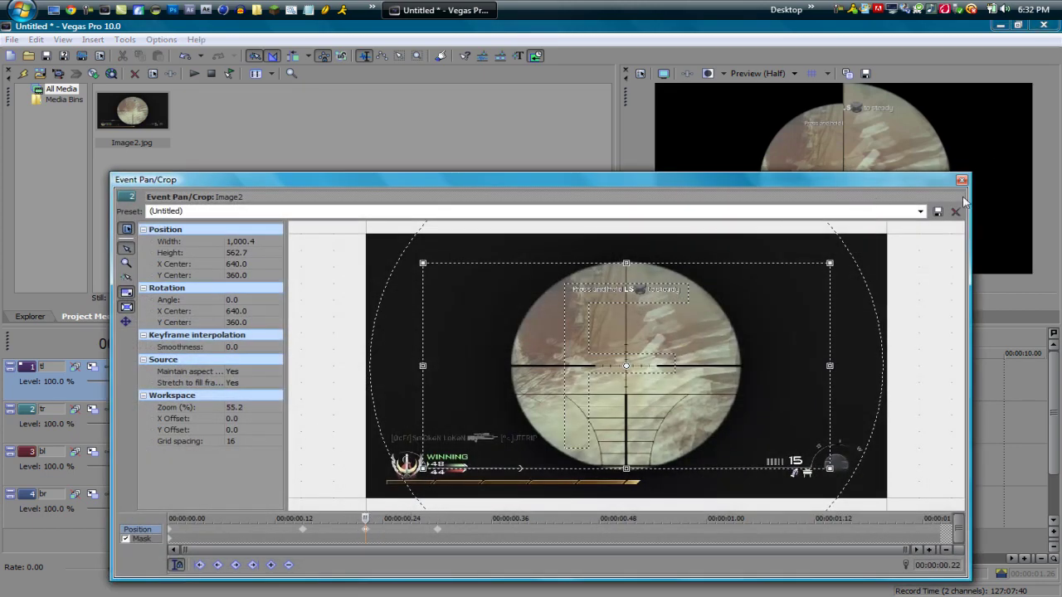
click(962, 181)
- Add position keyframes at 00:00:00.30 and 00:00:00.45 in Event Pan/Crop for the first bl clip
click(295, 462)
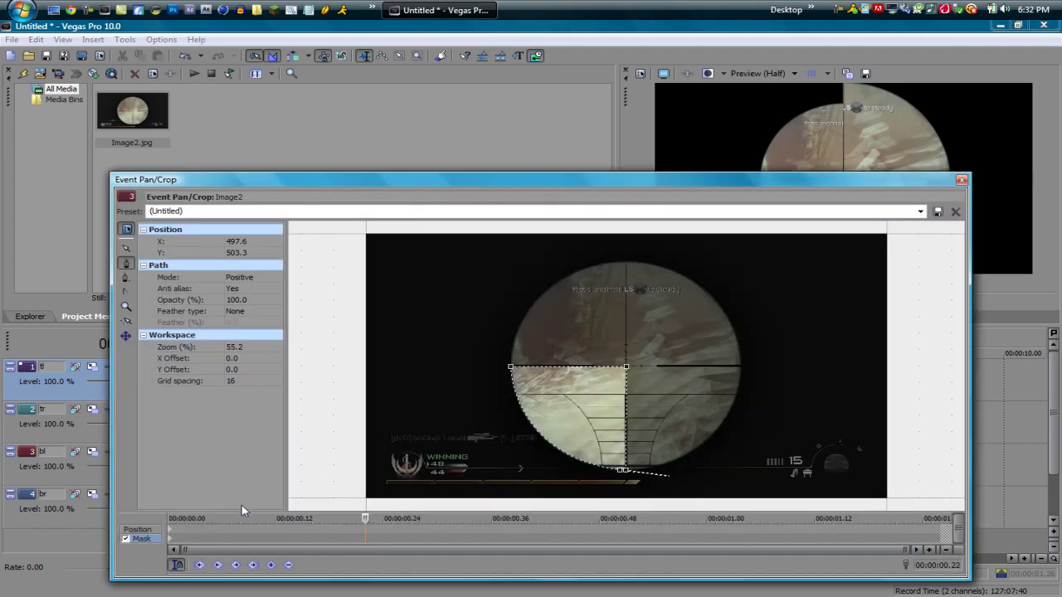
click(356, 531)
drag(365, 519, 437, 517)
scroll(437, 517, up, 5)
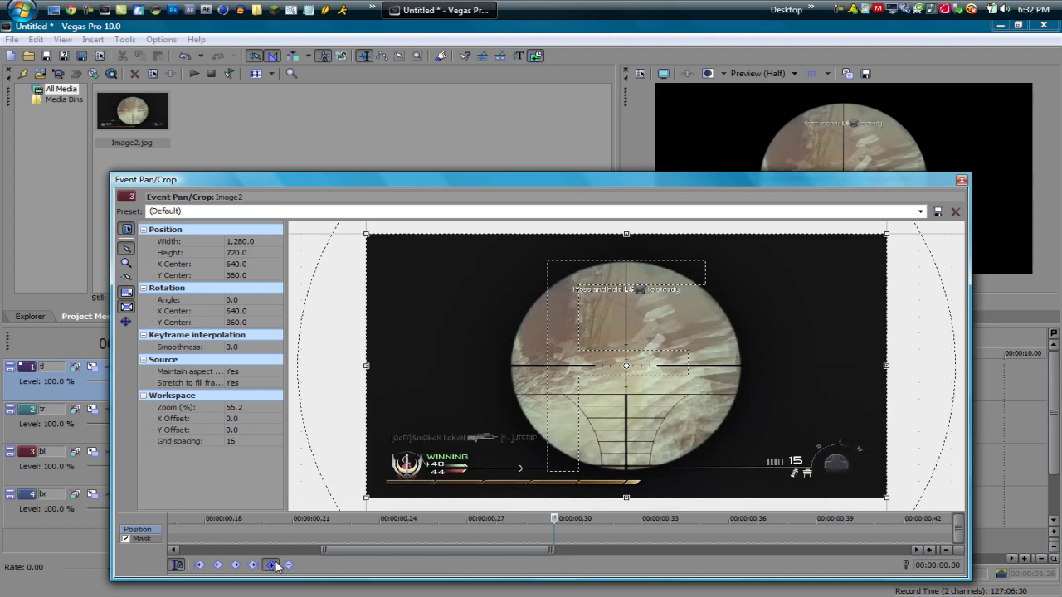
scroll(516, 521, down, 4)
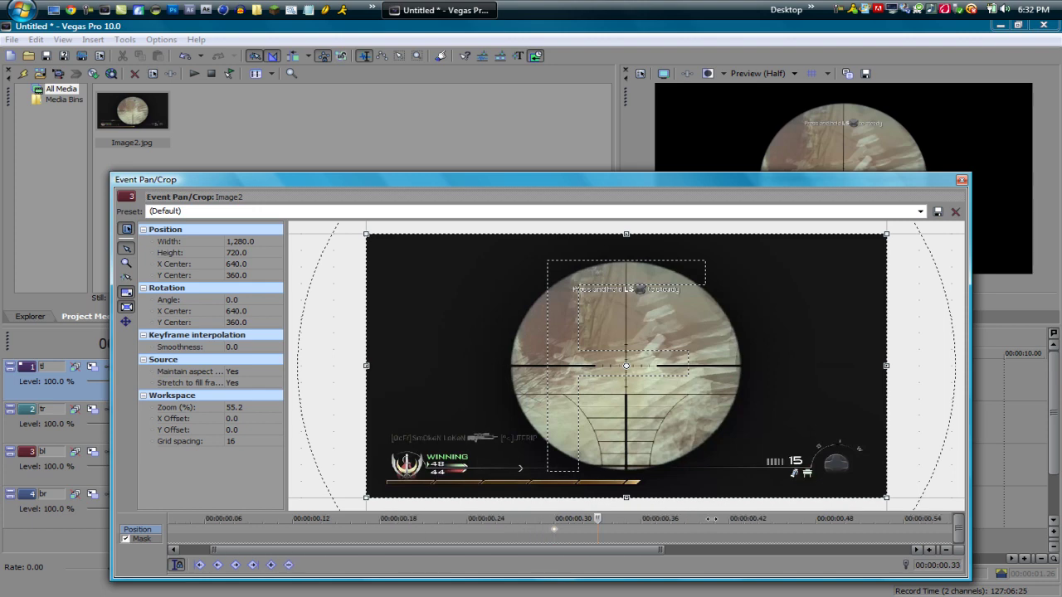
click(802, 518)
scroll(801, 519, up, 2)
scroll(802, 519, up, 1)
click(498, 519)
click(272, 564)
scroll(554, 531, down, 2)
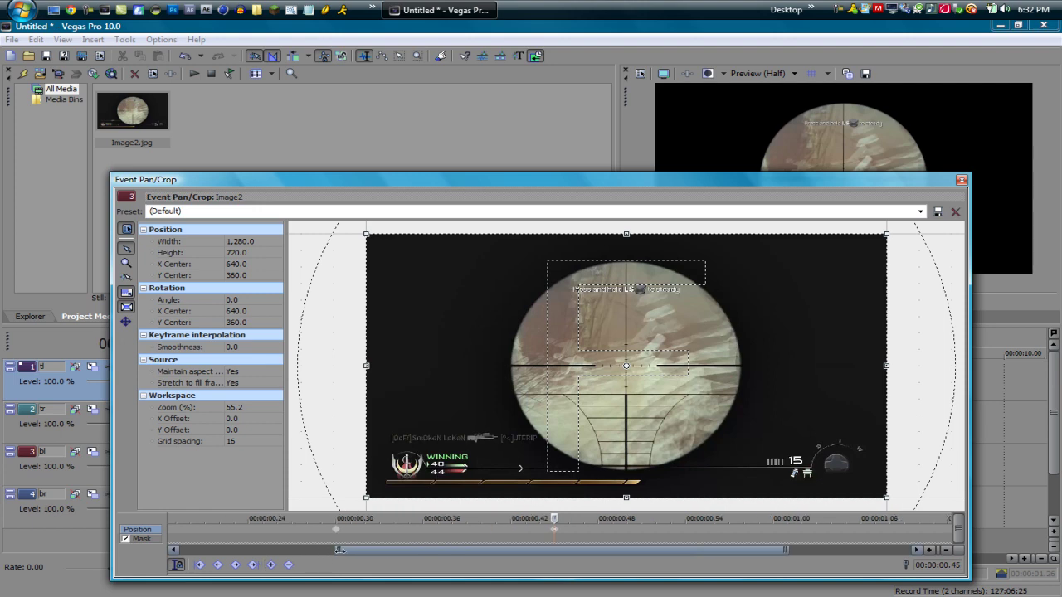
- Add a position keyframe at 00:00:00.38 for the bl clip, set its crop width to 1,000.4, and close Event Pan/Crop
click(448, 525)
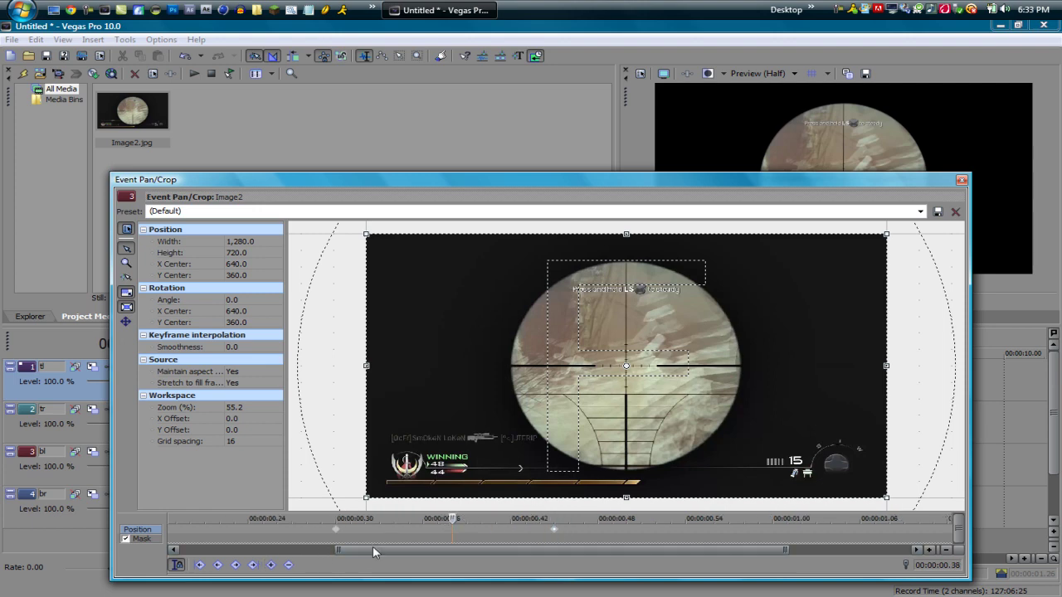
click(270, 565)
scroll(517, 478, down, 1)
click(240, 243)
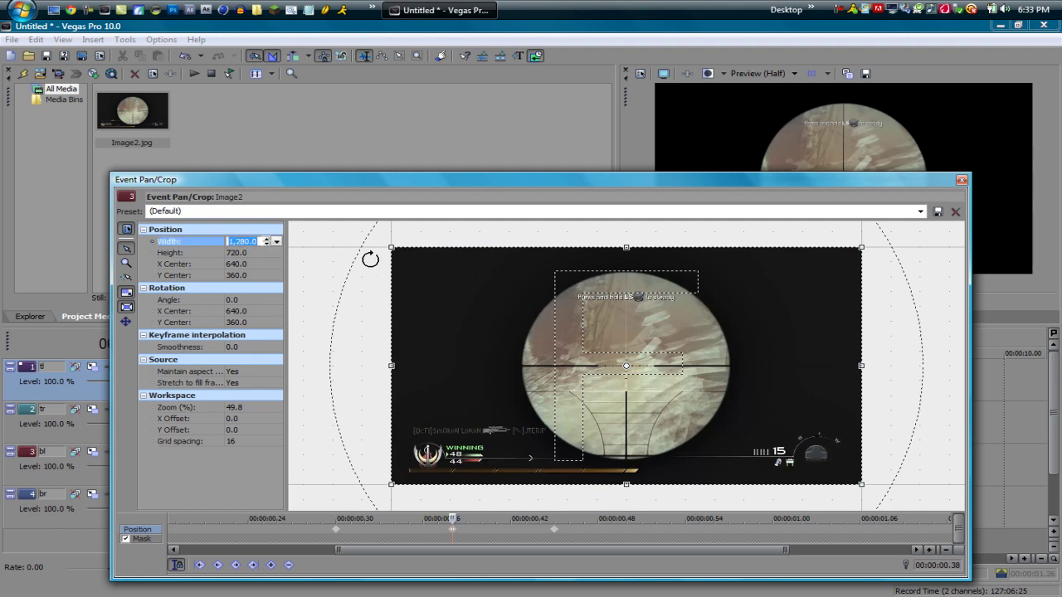
text(1000)
key(Return)
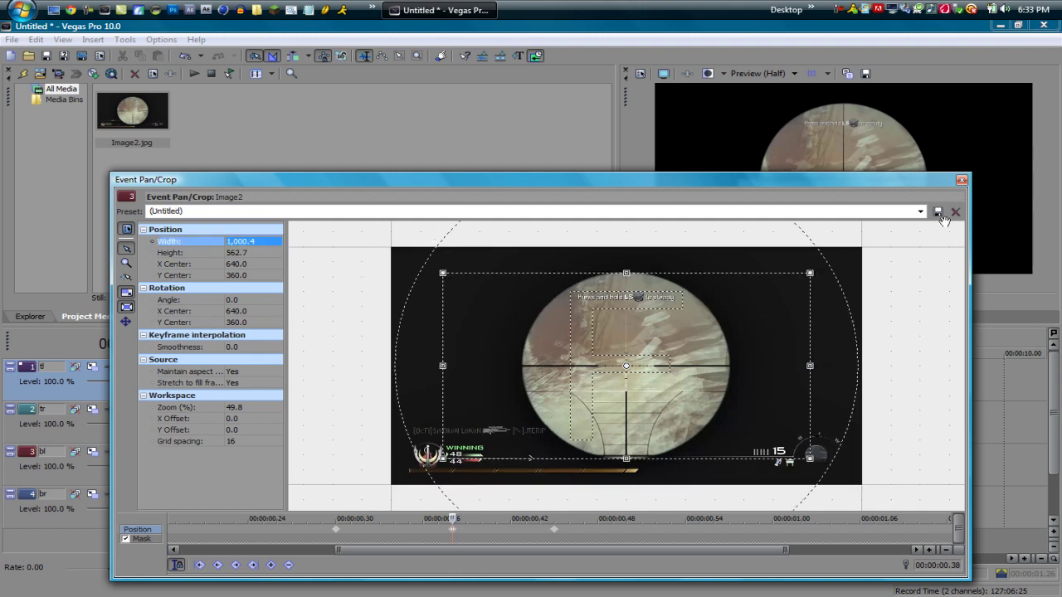
click(960, 181)
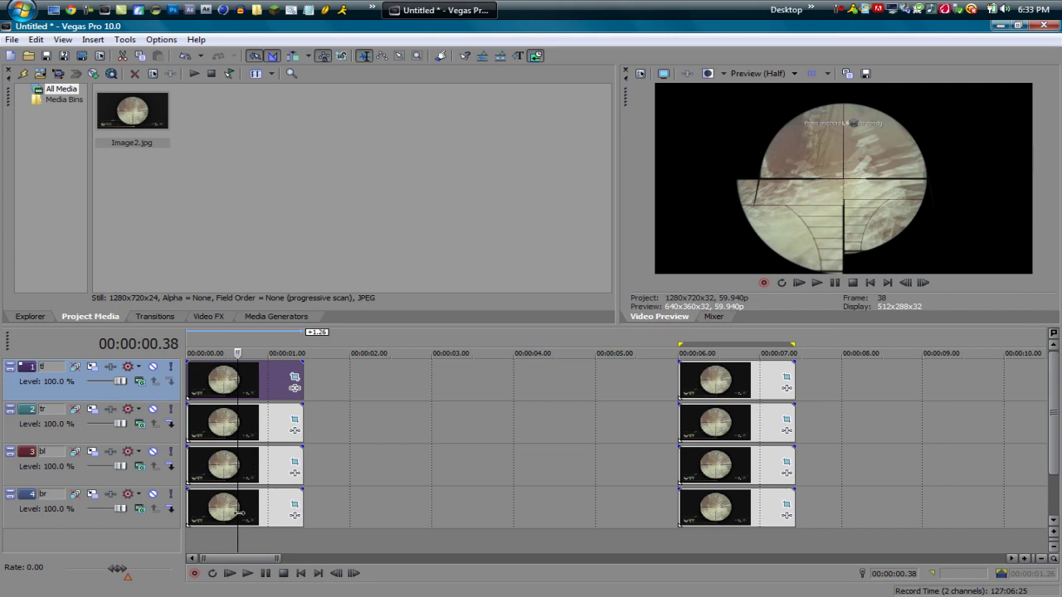
- Add position keyframes at 00:00:00.45 and 00:00:01.06 in Event Pan/Crop for the first br clip
click(295, 504)
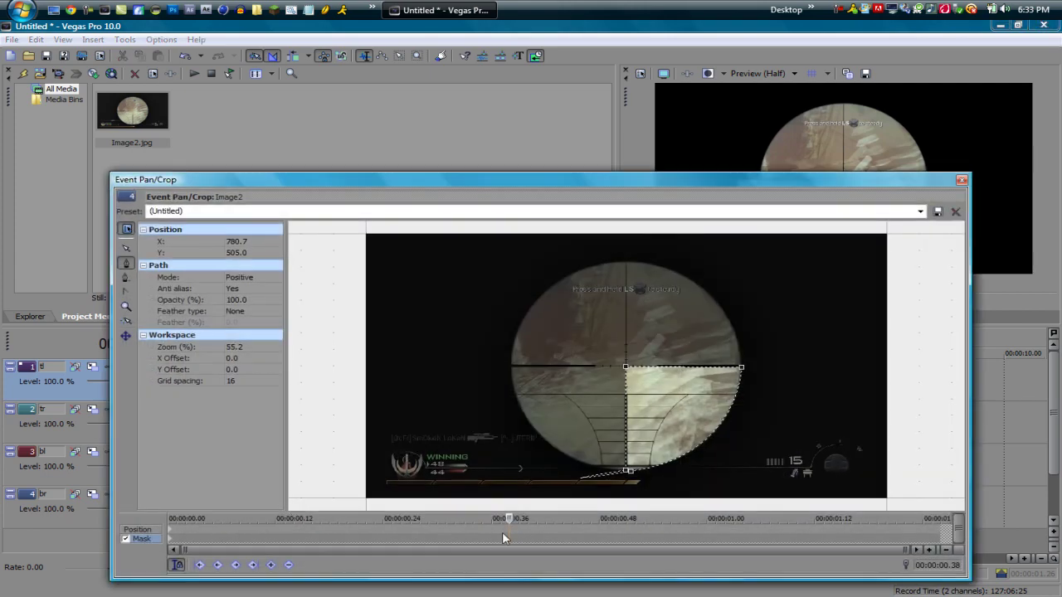
drag(505, 518, 580, 520)
scroll(578, 520, up, 3)
scroll(554, 519, up, 1)
drag(554, 519, 525, 519)
click(270, 565)
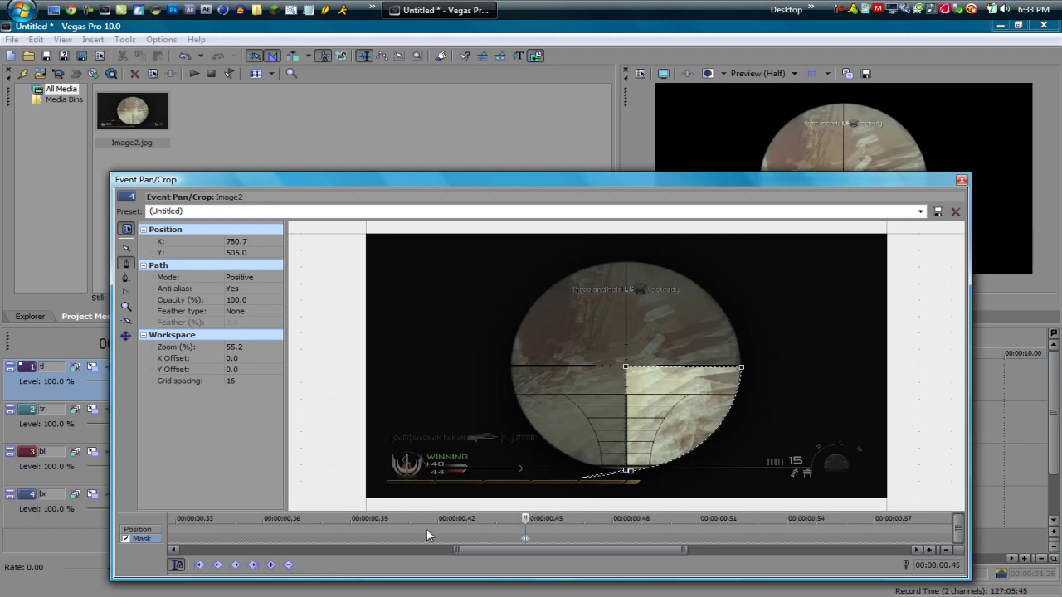
drag(629, 513, 779, 518)
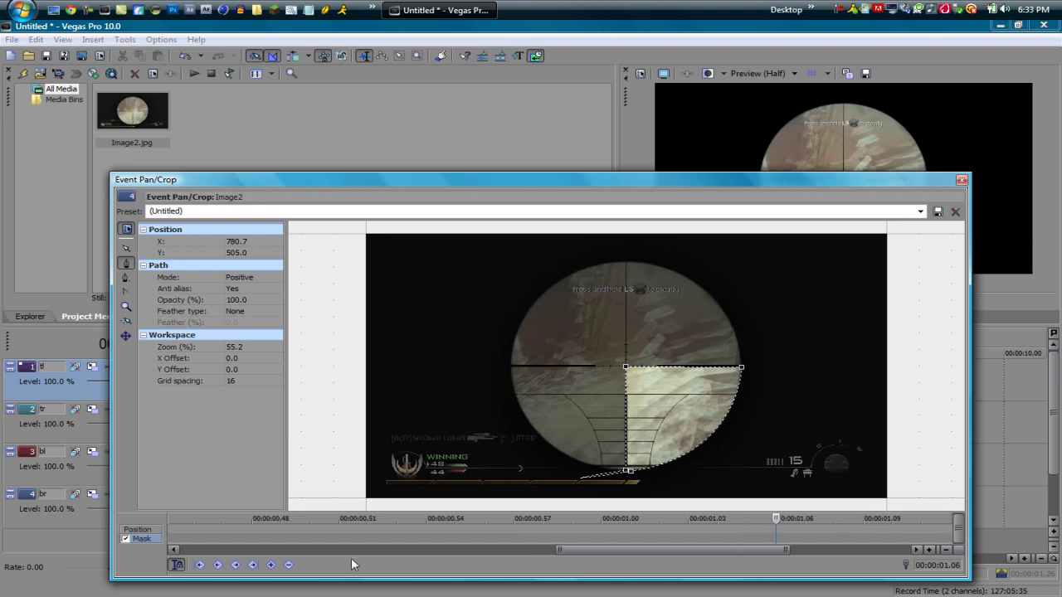
click(271, 565)
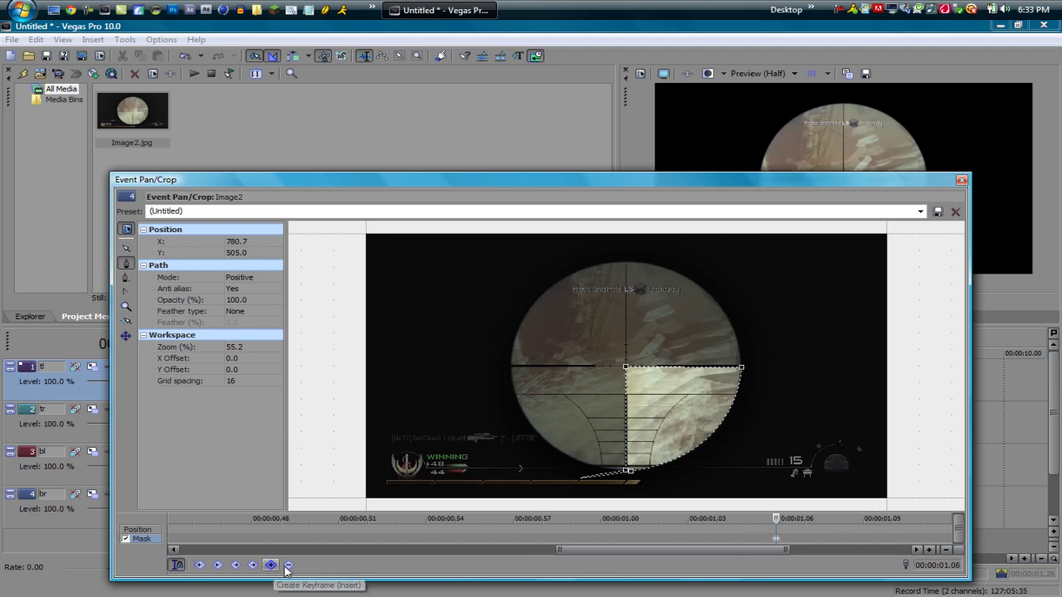
click(775, 530)
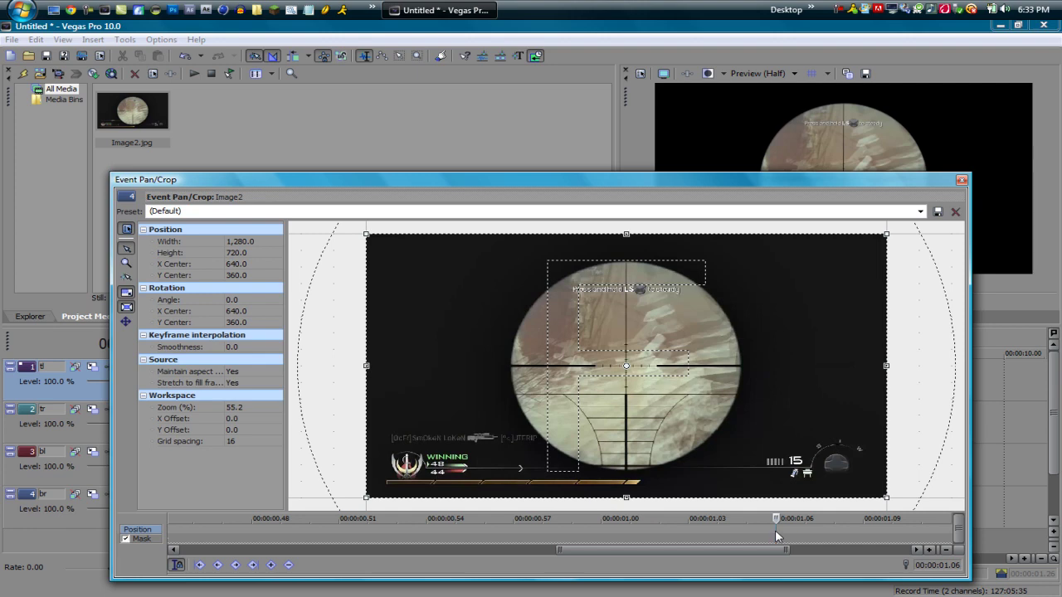
click(267, 567)
scroll(295, 549, down, 2)
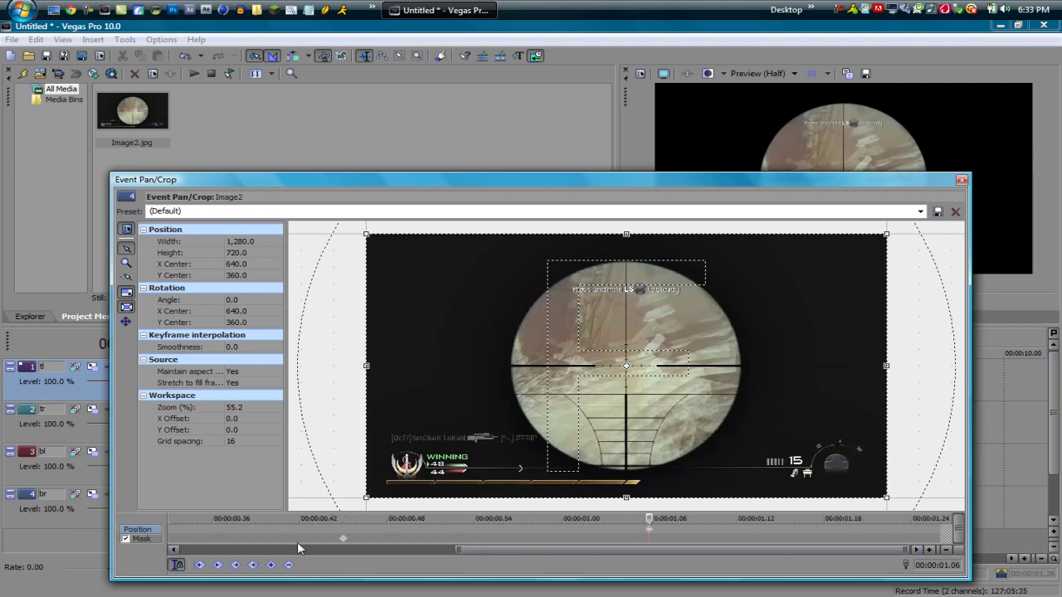
click(345, 535)
click(346, 541)
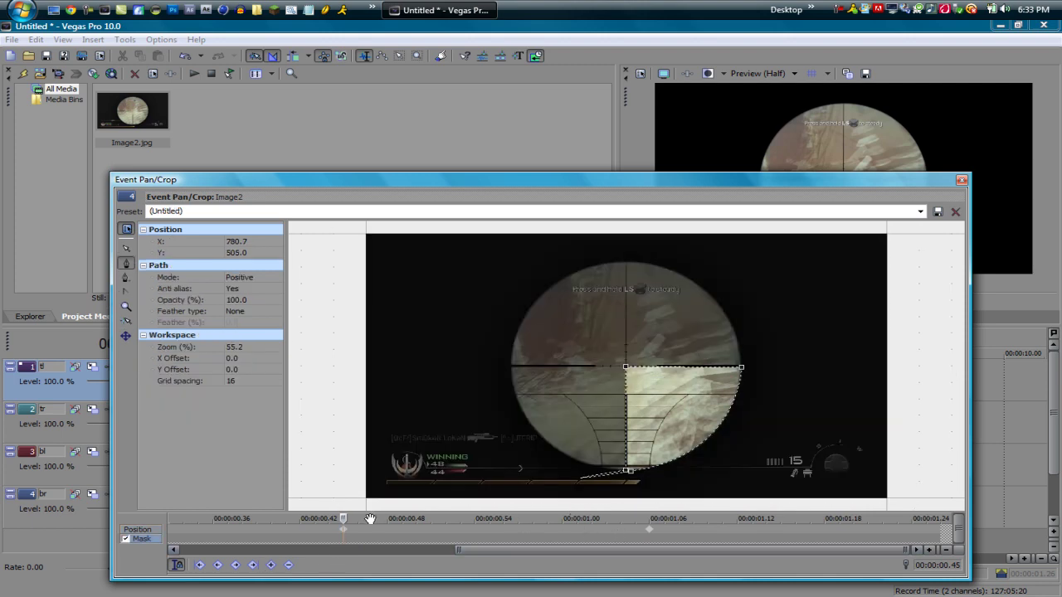
- Add a position keyframe at 00:00:00.55 for the br clip, set its crop width to 1,000.4, and close Event Pan/Crop
drag(345, 518, 489, 519)
click(270, 564)
key(Delete)
click(146, 529)
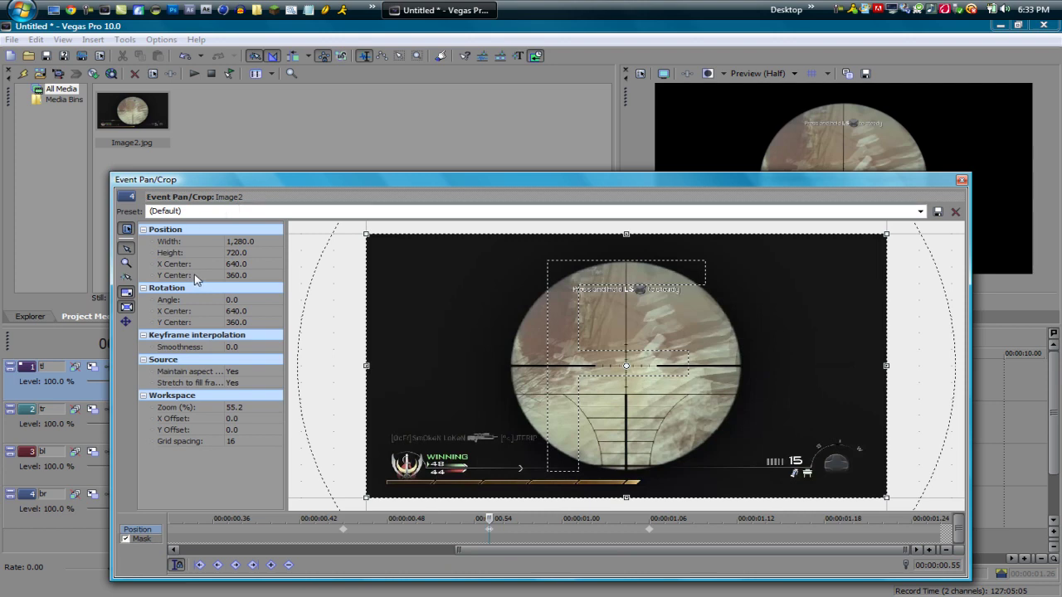
click(236, 243)
text(1,000.4)
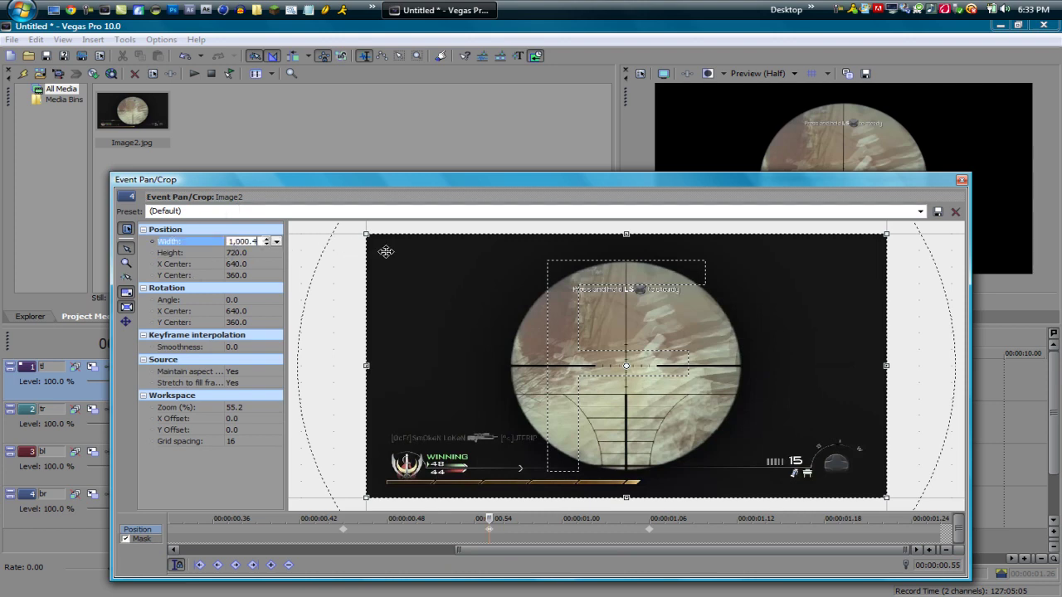
key(Return)
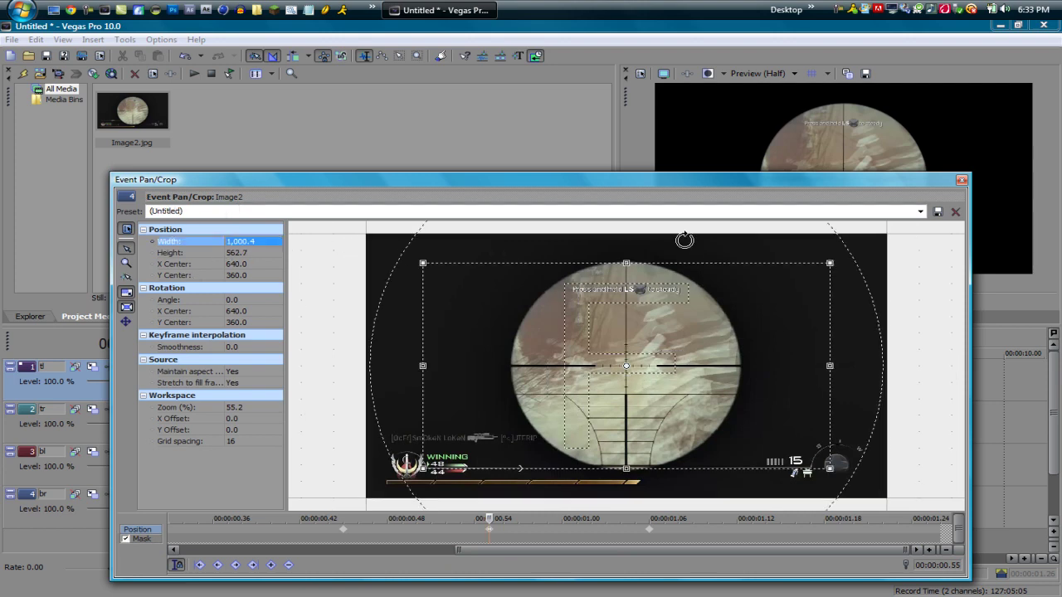
click(961, 180)
- Play back the end of the first clip group to review the scope animation, and stop playback past the clips
scroll(647, 360, down, 3)
scroll(258, 537, up, 1)
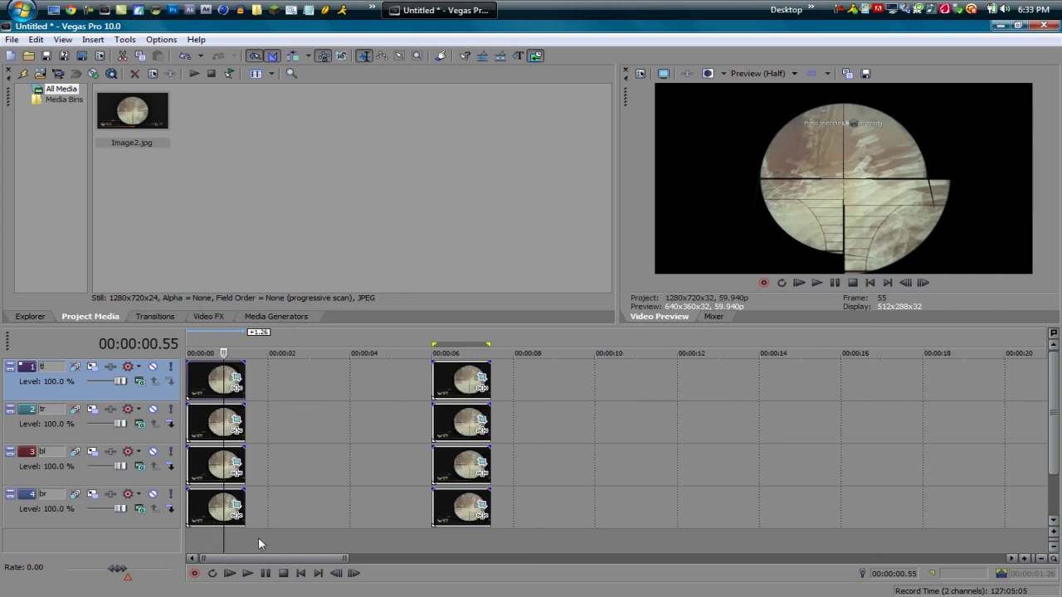
click(235, 577)
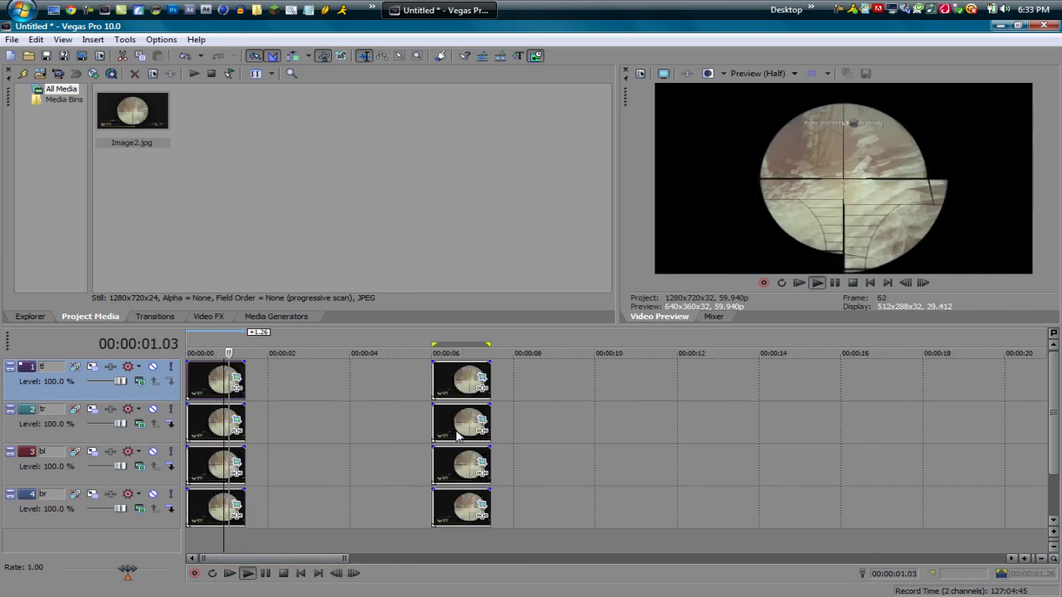
key(Return)
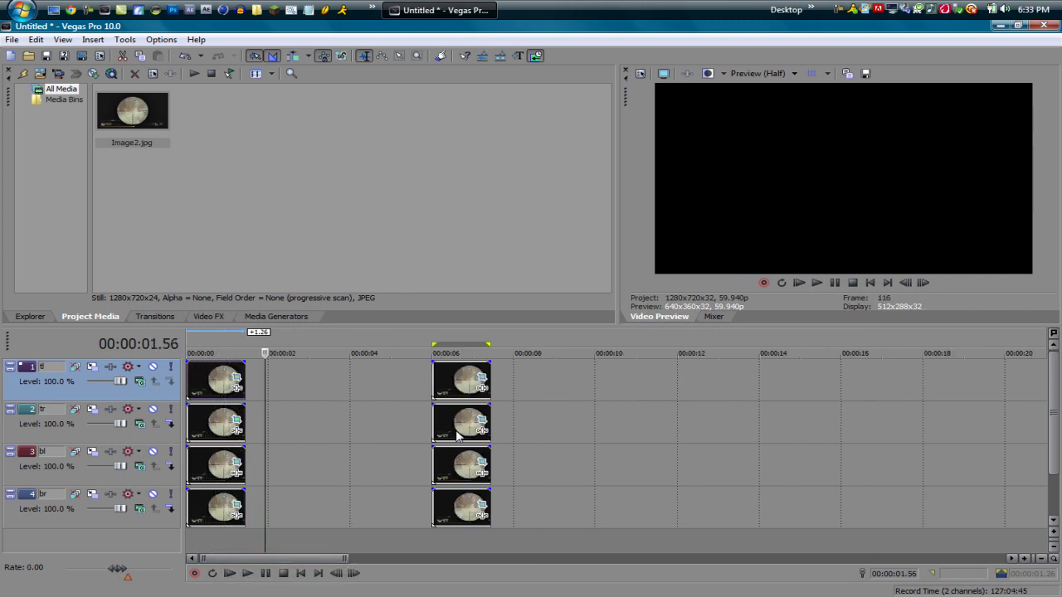